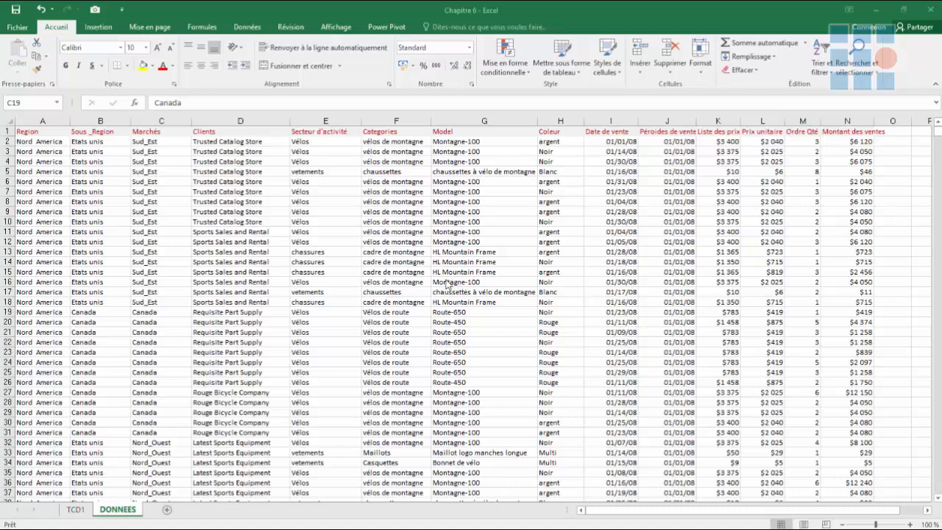
- Create a pivot table on a new worksheet from the DONNEES range $A$1:$N$60920
{"action": "left_click", "coordinate": [402, 242]}
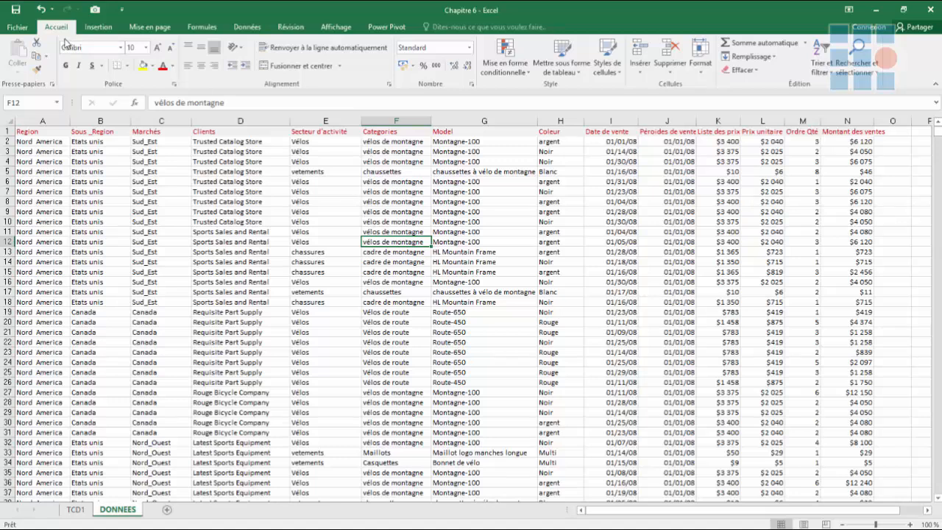
{"action": "left_click", "coordinate": [99, 28]}
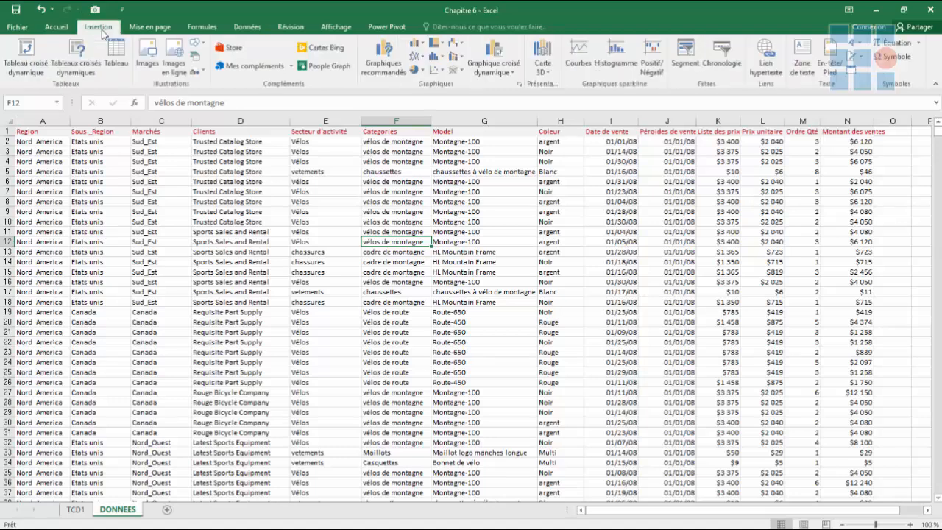
{"action": "left_click", "coordinate": [29, 74]}
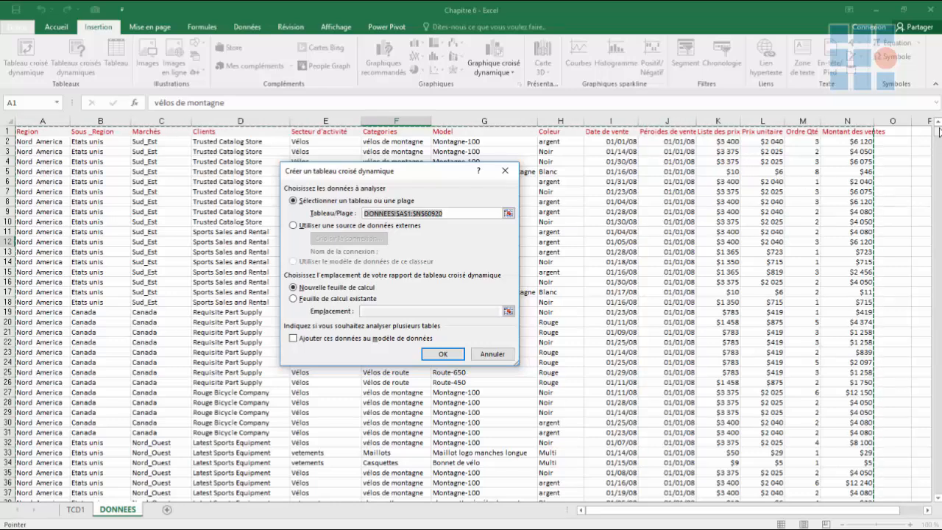
{"action": "left_click_drag", "start_coordinate": [937, 142], "coordinate": [938, 116]}
{"action": "left_click", "coordinate": [434, 356]}
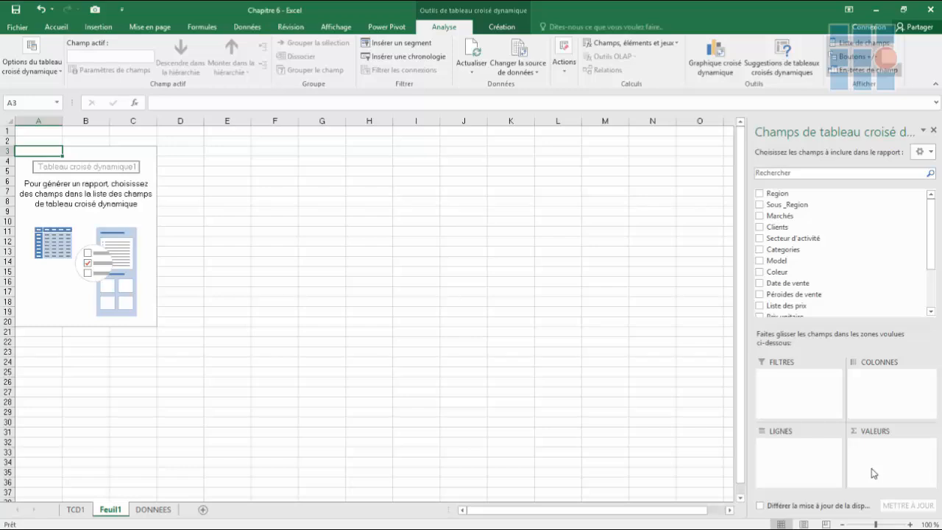
- Hide the empty pivot table's field list and display it again
{"action": "left_click", "coordinate": [610, 393]}
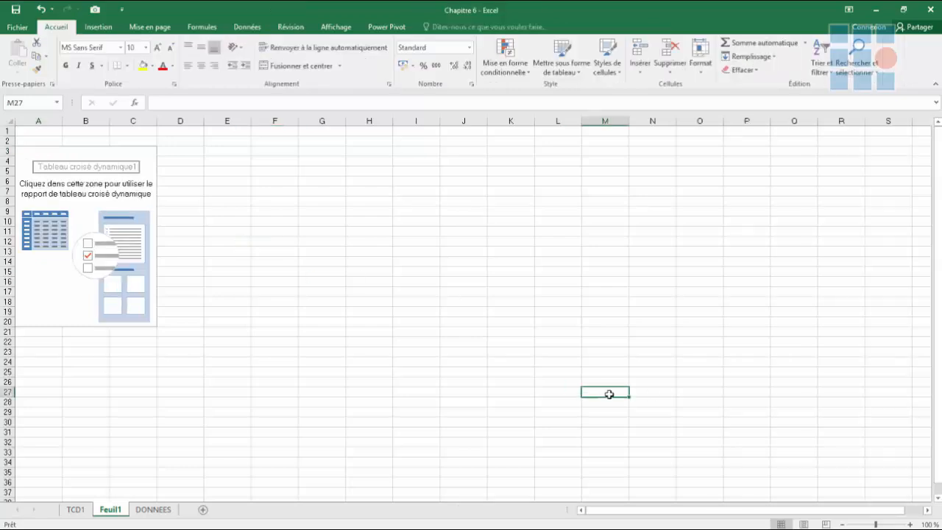
{"action": "left_click", "coordinate": [116, 262]}
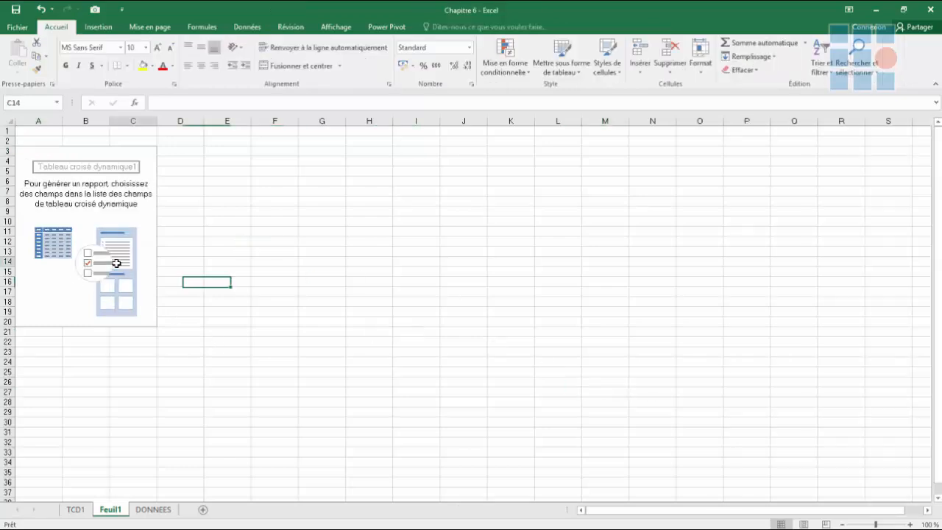
{"action": "left_click", "coordinate": [290, 230]}
{"action": "right_click", "coordinate": [98, 245]}
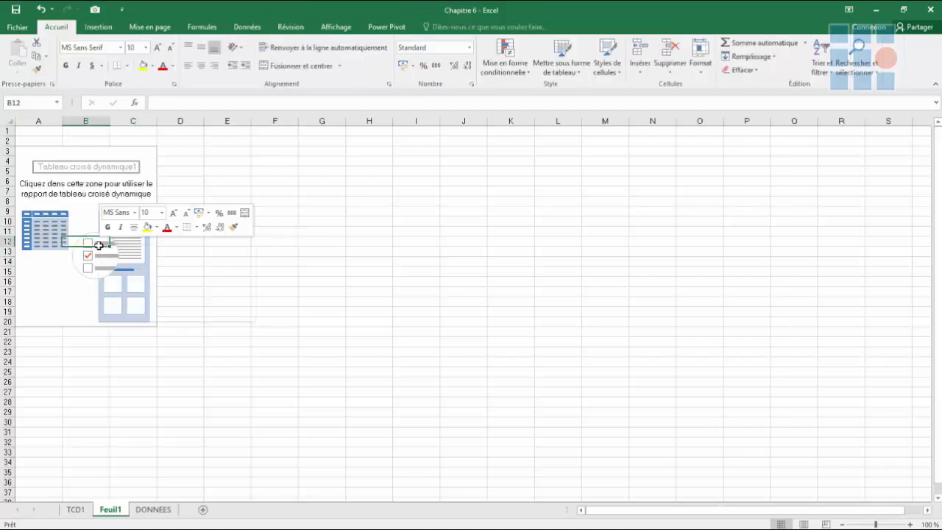
{"action": "left_click", "coordinate": [174, 312]}
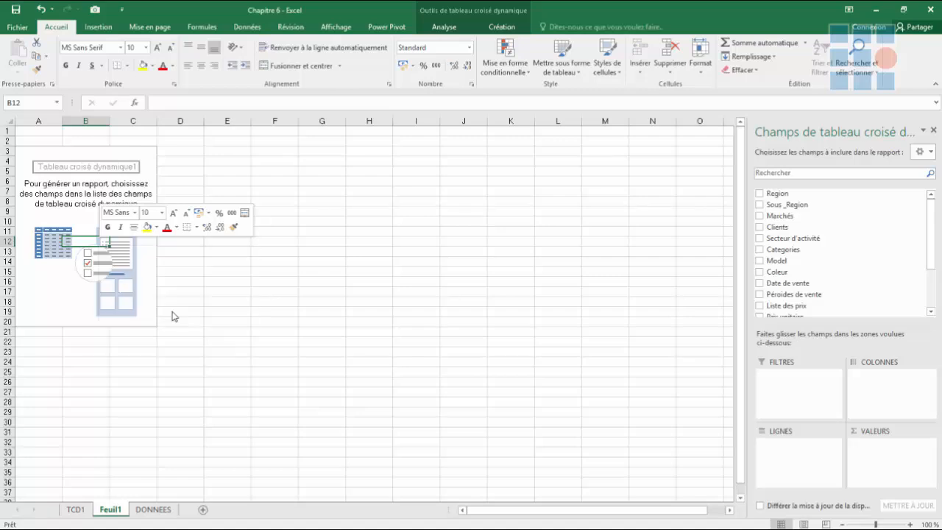
{"action": "left_click", "coordinate": [49, 271]}
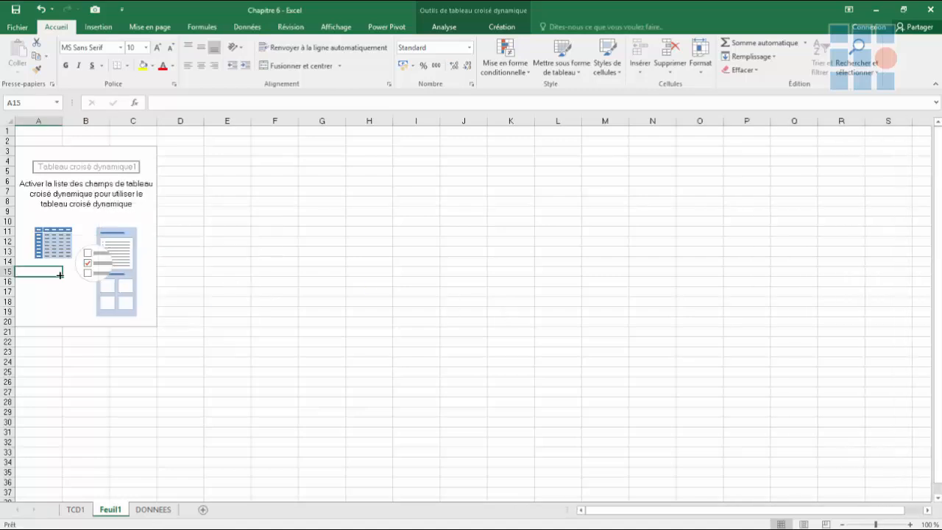
{"action": "left_click", "coordinate": [75, 294]}
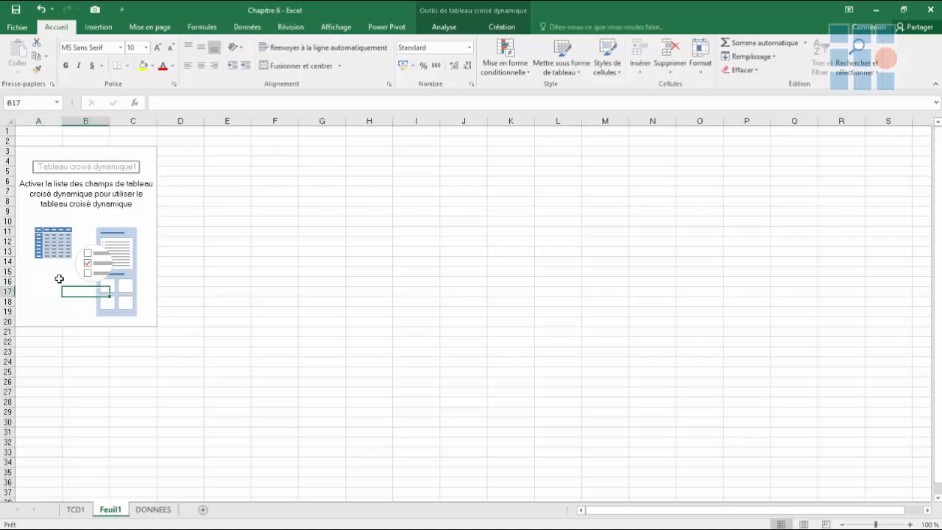
{"action": "right_click", "coordinate": [59, 282]}
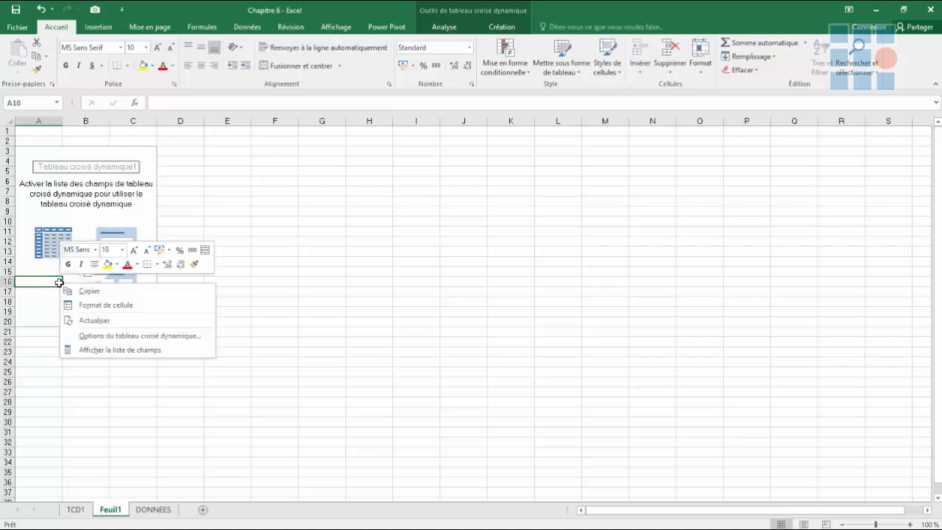
{"action": "left_click", "coordinate": [120, 350]}
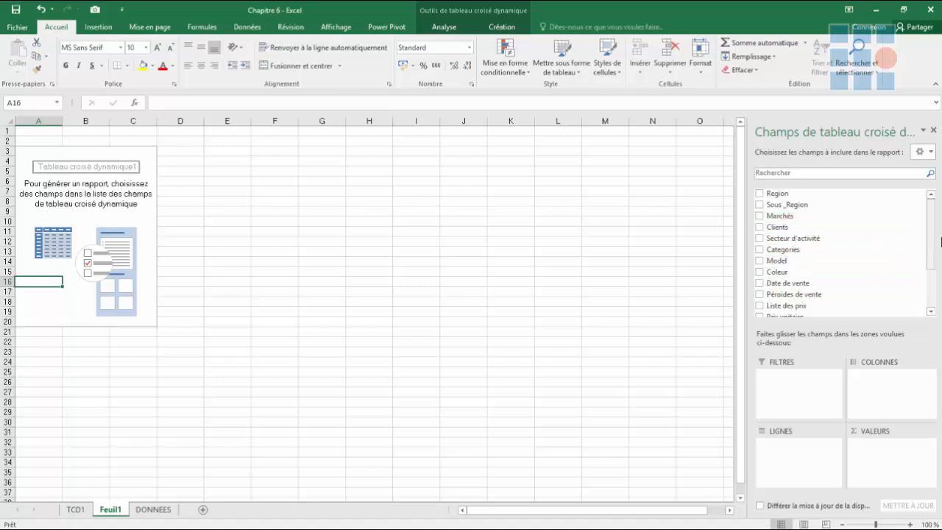
- Add Marchés as the row field and Montant des ventes as the summed value field of the pivot table
{"action": "scroll", "coordinate": [819, 285], "scroll_direction": "down", "scroll_amount": 2}
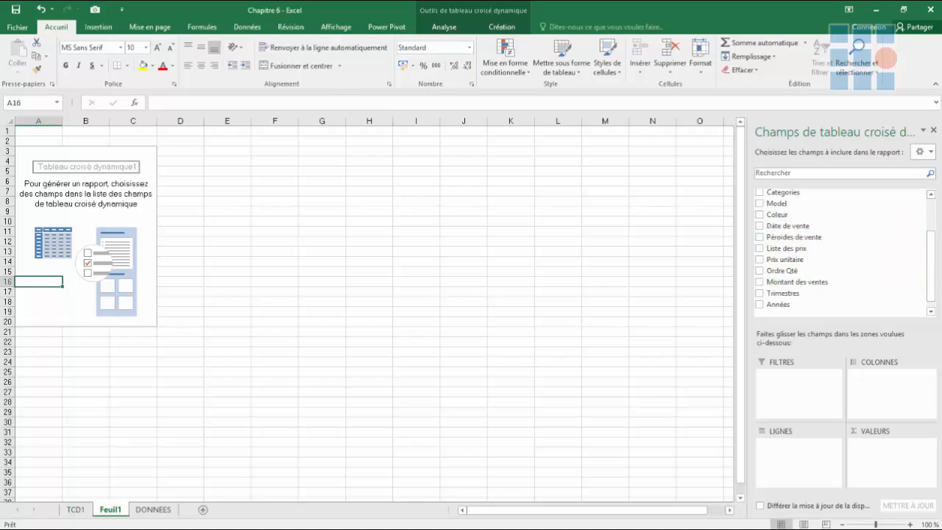
{"action": "scroll", "coordinate": [930, 267], "scroll_direction": "up", "scroll_amount": 2}
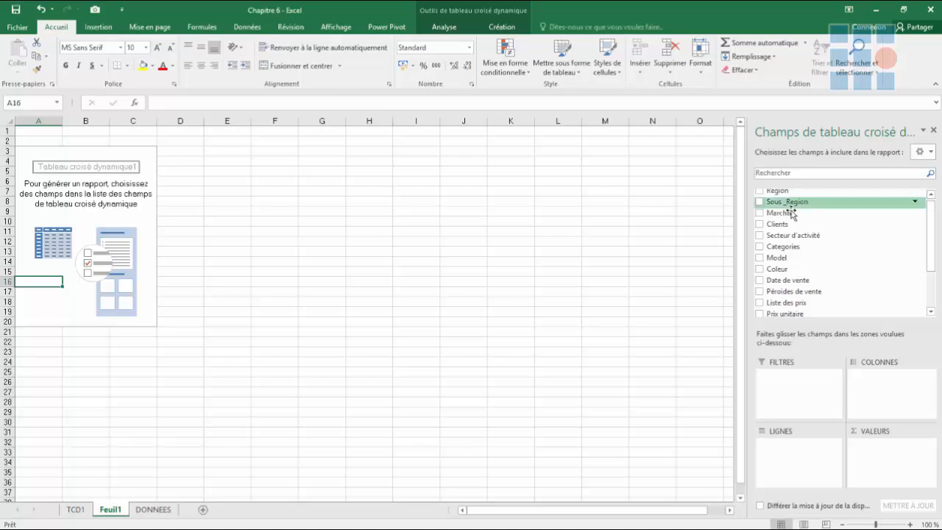
{"action": "left_click", "coordinate": [758, 213]}
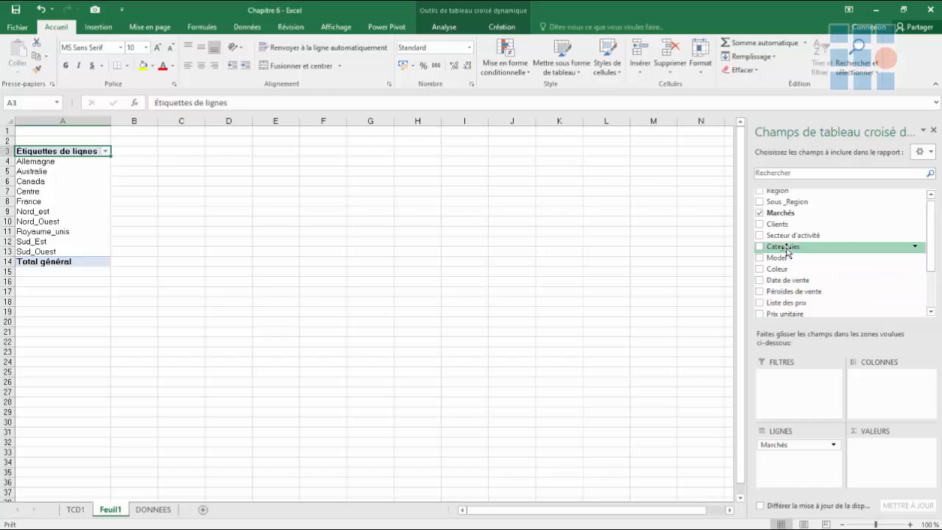
{"action": "scroll", "coordinate": [846, 280], "scroll_direction": "down", "scroll_amount": 2}
{"action": "left_click", "coordinate": [760, 286]}
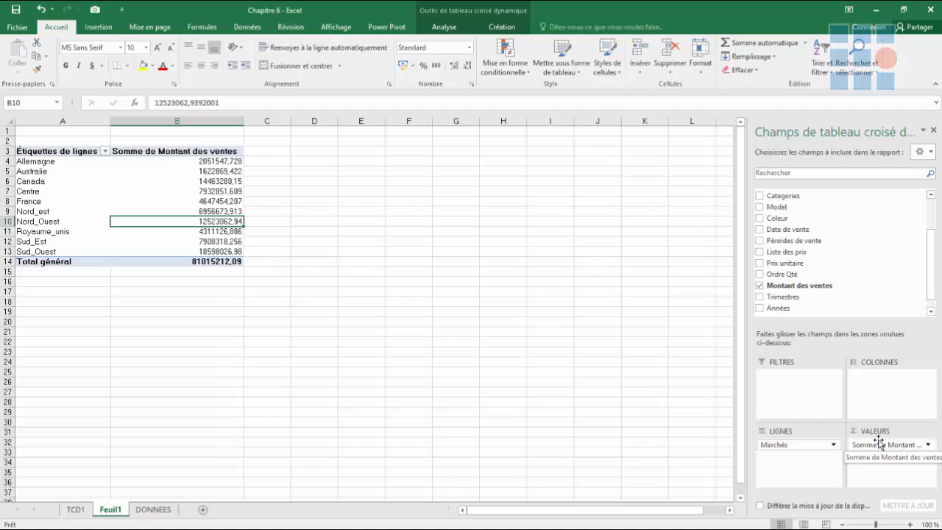
- Try adding the Coleur field to the rows, and look at the DONNEES source sheet before returning to Feuil1
{"action": "left_click_drag", "start_coordinate": [777, 217], "coordinate": [794, 473]}
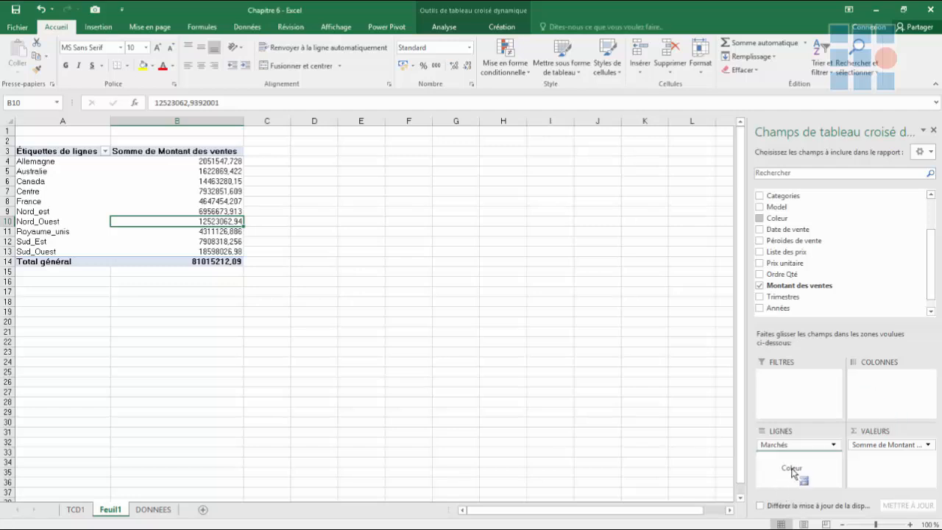
{"action": "left_click", "coordinate": [761, 219]}
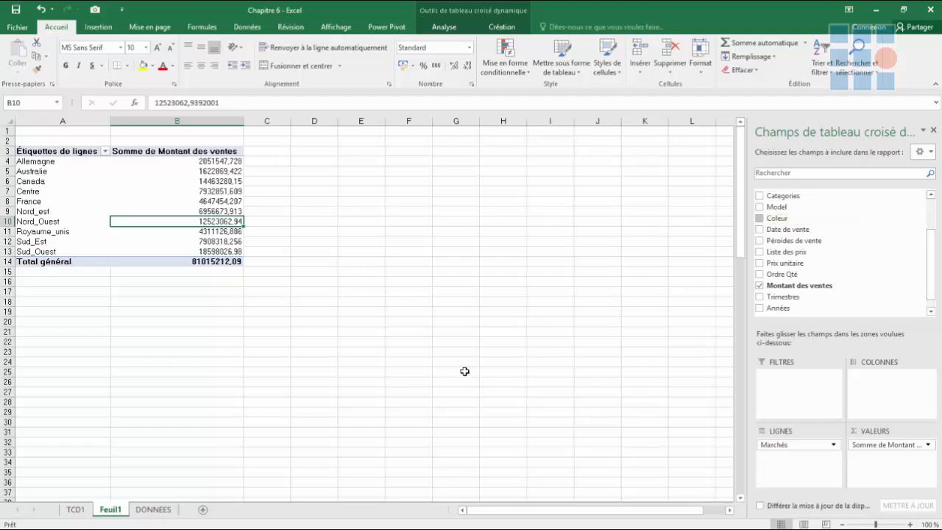
{"action": "left_click", "coordinate": [140, 512]}
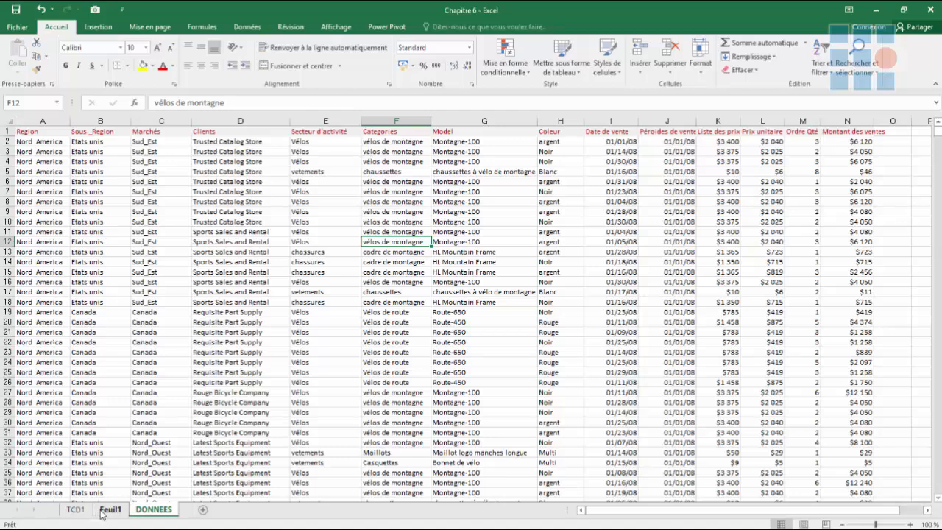
{"action": "left_click", "coordinate": [110, 509]}
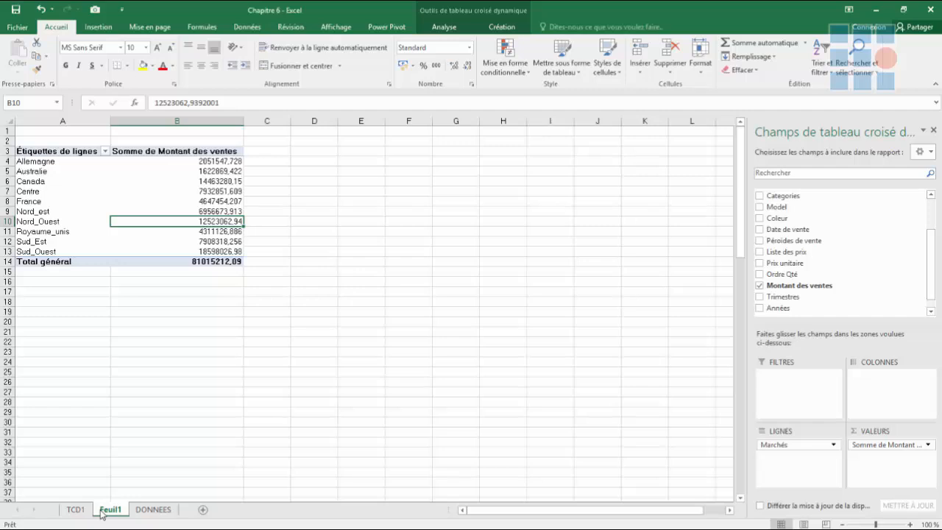
- Add Secteur d'activité as a second row field beneath Marchés and look through the expanded pivot table
{"action": "mouse_move", "coordinate": [59, 529]}
{"action": "left_click_drag", "start_coordinate": [930, 290], "coordinate": [928, 219]}
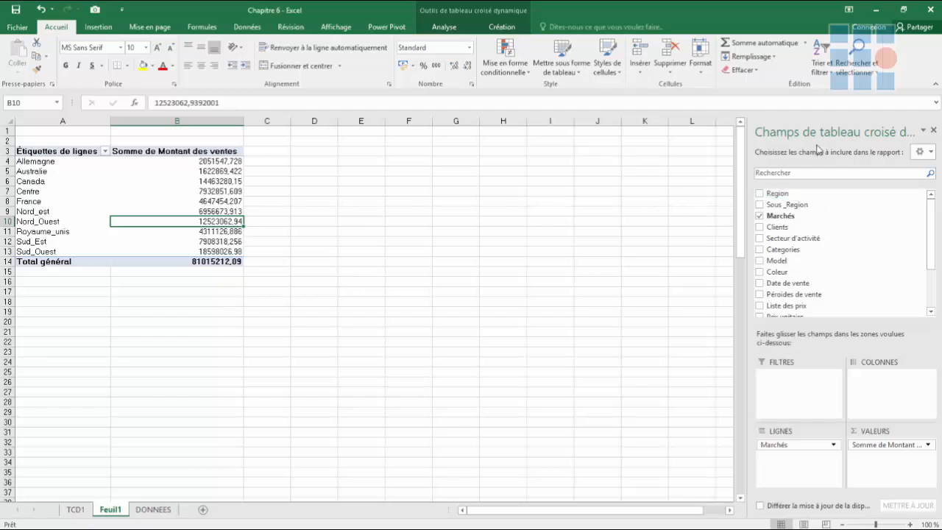
{"action": "left_click", "coordinate": [760, 239]}
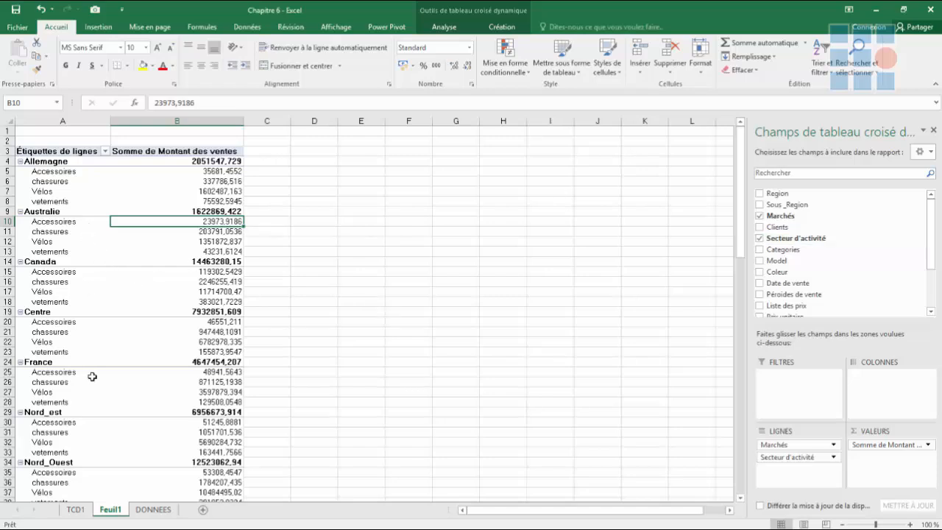
{"action": "mouse_move", "coordinate": [122, 381]}
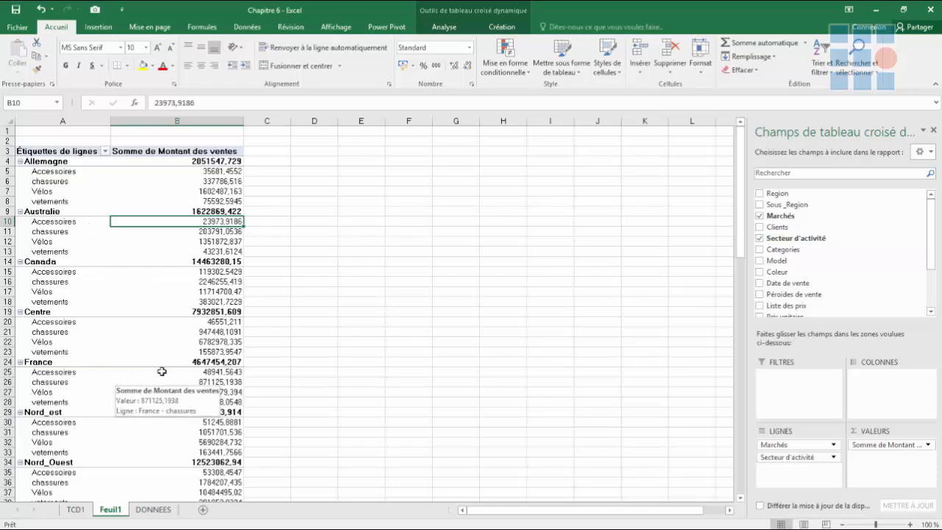
{"action": "left_click", "coordinate": [645, 311]}
{"action": "mouse_move", "coordinate": [937, 193]}
{"action": "left_mouse_down"}
{"action": "mouse_move", "coordinate": [939, 258]}
{"action": "mouse_move", "coordinate": [925, 162]}
{"action": "mouse_move", "coordinate": [937, 178]}
{"action": "mouse_move", "coordinate": [939, 281]}
{"action": "mouse_move", "coordinate": [939, 202]}
{"action": "left_mouse_up"}
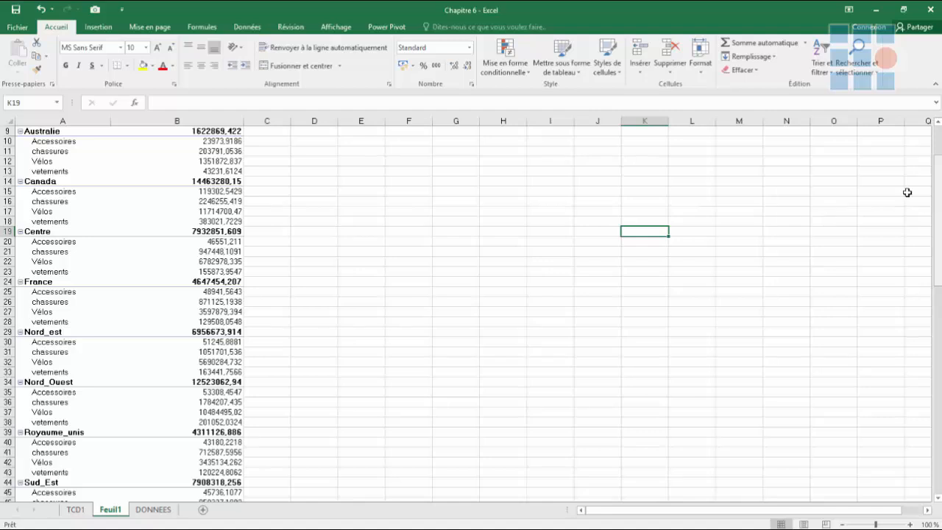
- Move the Secteur d'activité field from the pivot table's rows to its columns
{"action": "left_click", "coordinate": [191, 211]}
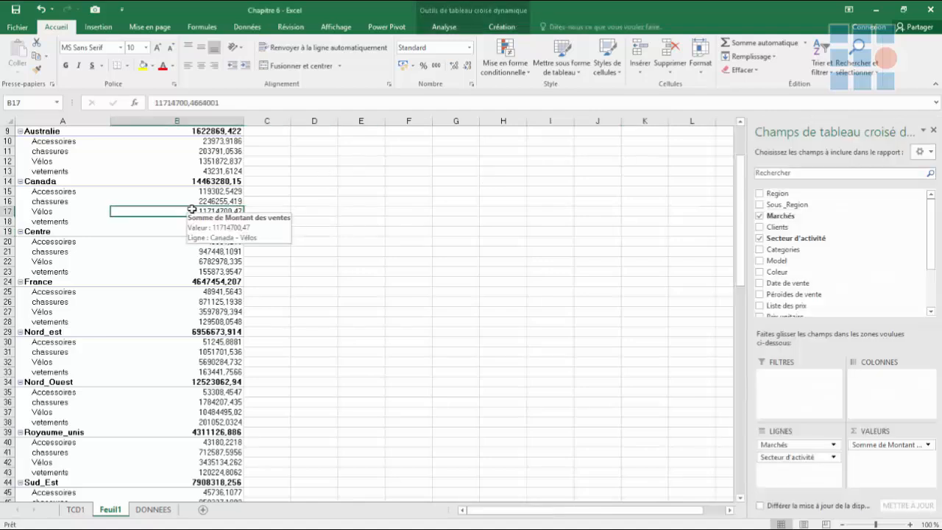
{"action": "left_click", "coordinate": [795, 464]}
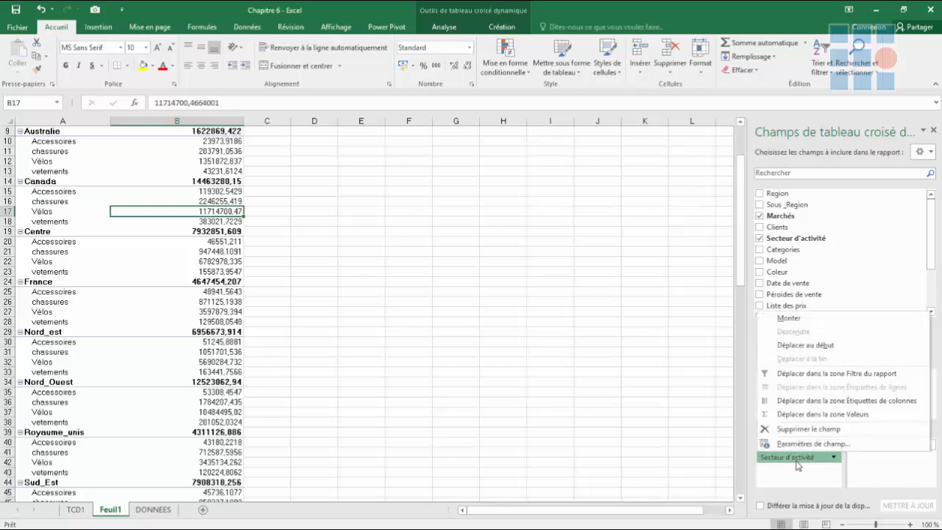
{"action": "left_click", "coordinate": [795, 464]}
{"action": "left_click_drag", "start_coordinate": [795, 460], "coordinate": [886, 380]}
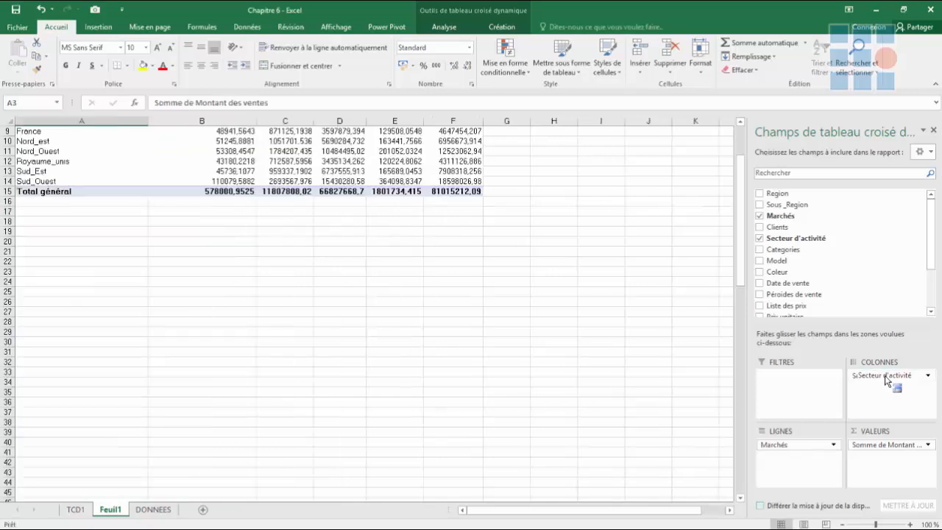
{"action": "left_click", "coordinate": [680, 301]}
{"action": "left_click_drag", "start_coordinate": [939, 261], "coordinate": [938, 196]}
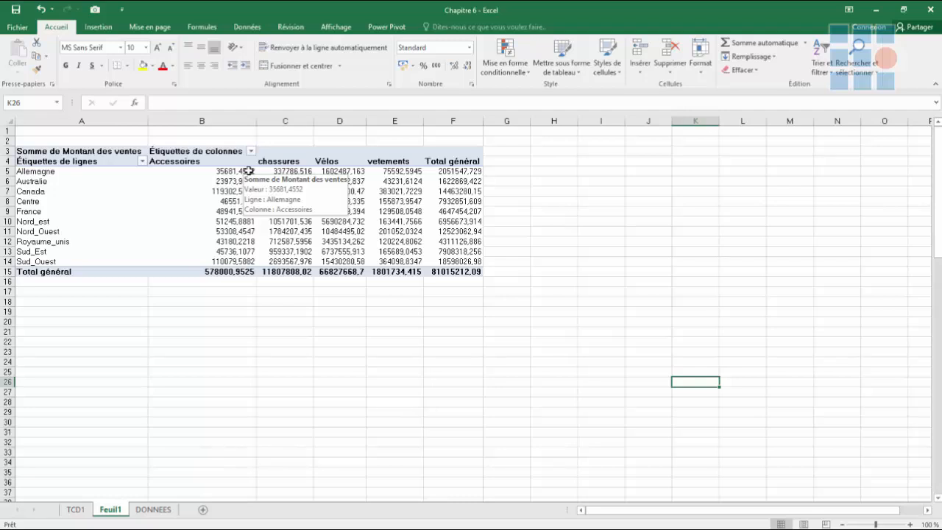
- Add Region as a report filter and view its available items, leaving the filter on (Tous)
{"action": "left_click", "coordinate": [331, 211]}
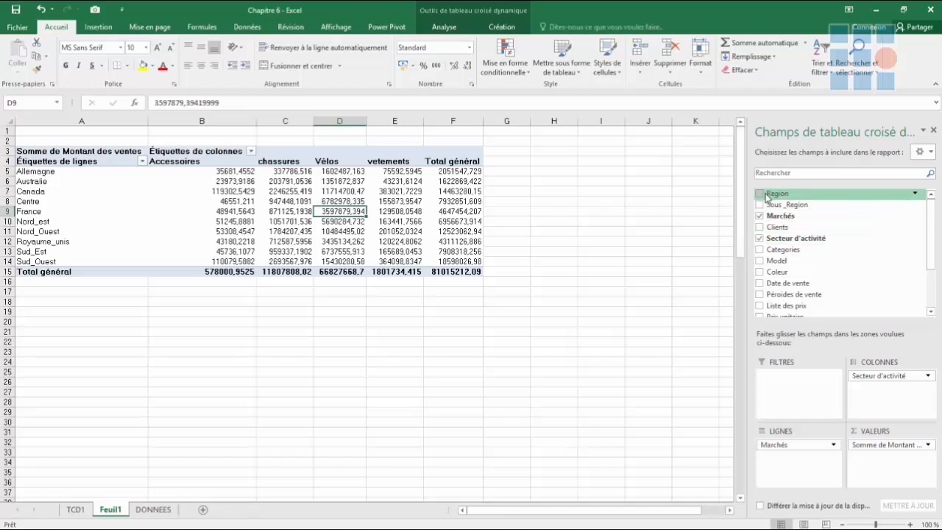
{"action": "left_click_drag", "start_coordinate": [765, 196], "coordinate": [800, 383]}
{"action": "left_click", "coordinate": [624, 241]}
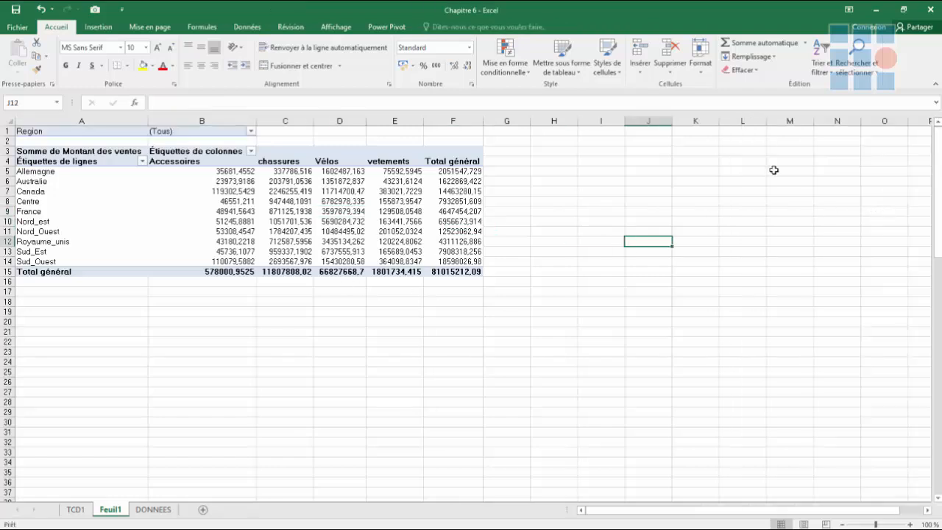
{"action": "left_click", "coordinate": [250, 133]}
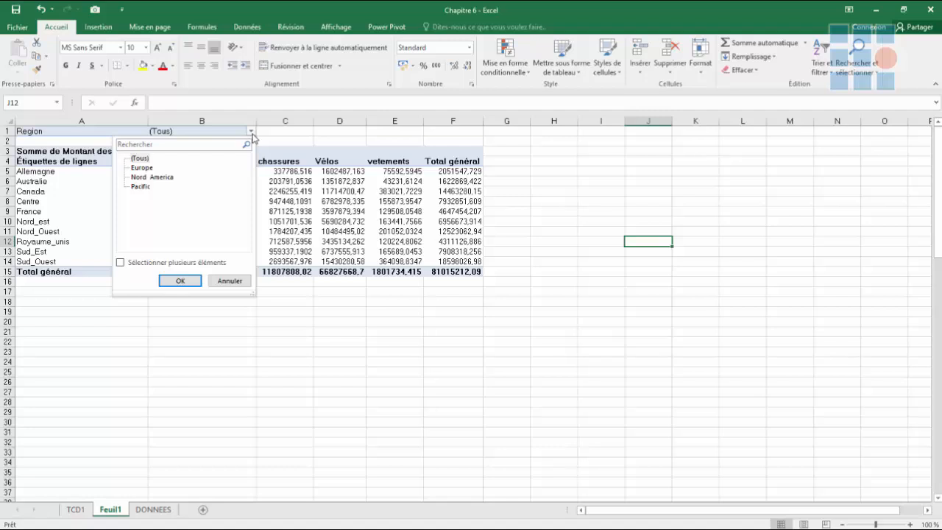
{"action": "left_click", "coordinate": [251, 132]}
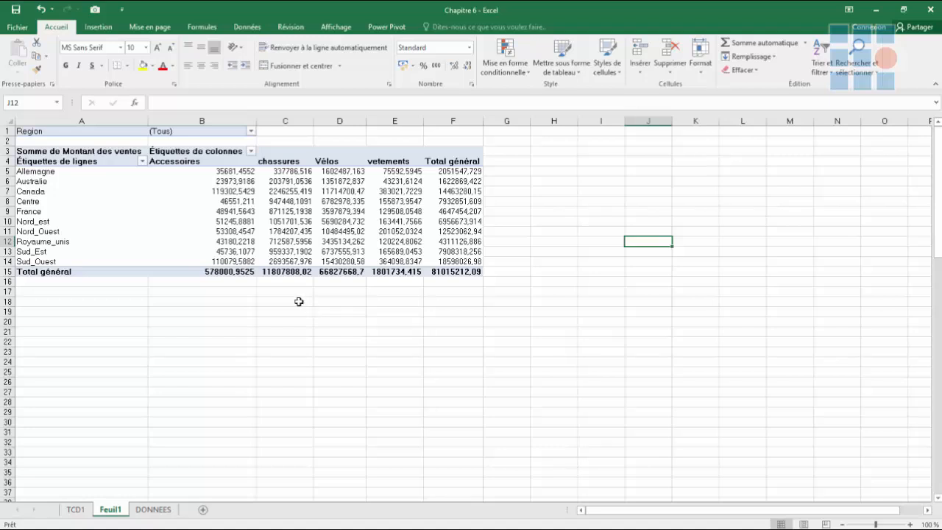
- Refresh the pivot table's data and bring up its analysis commands
{"action": "left_click", "coordinate": [273, 231]}
{"action": "right_click", "coordinate": [273, 230]}
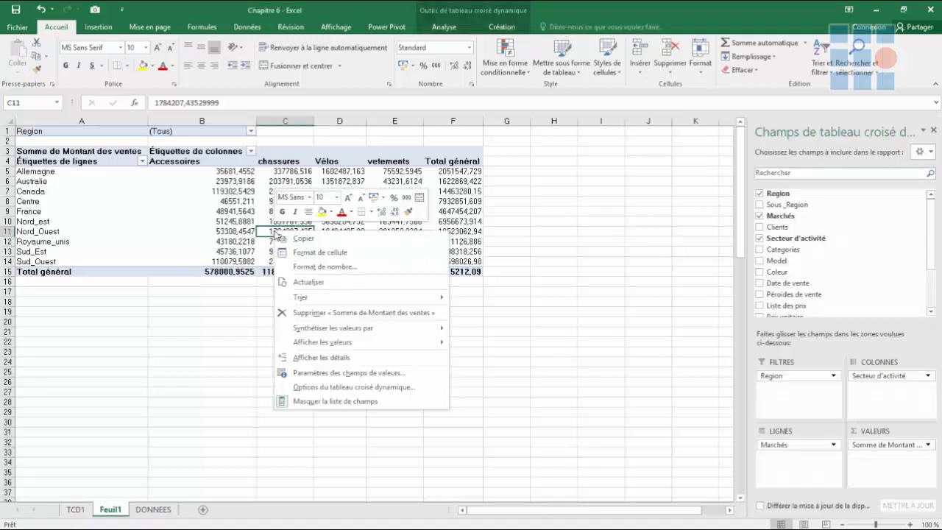
{"action": "left_click", "coordinate": [309, 281]}
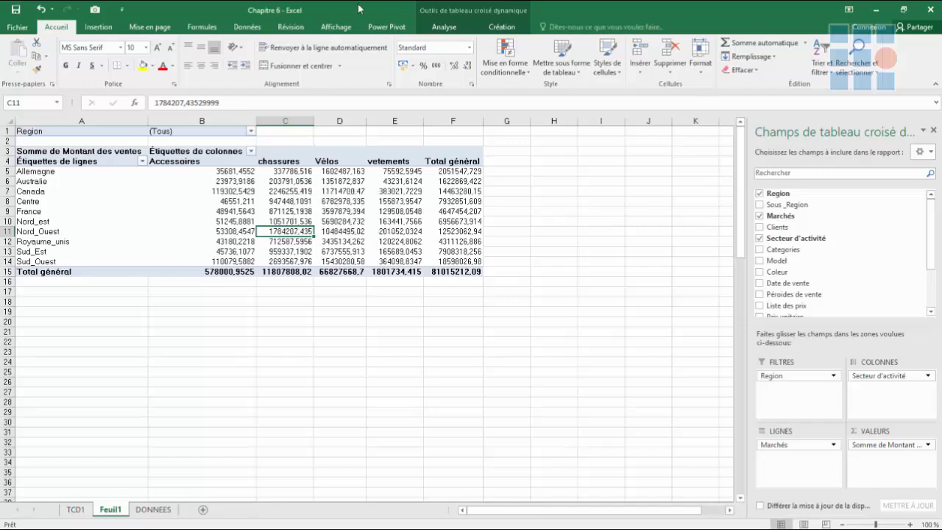
{"action": "left_click", "coordinate": [445, 30]}
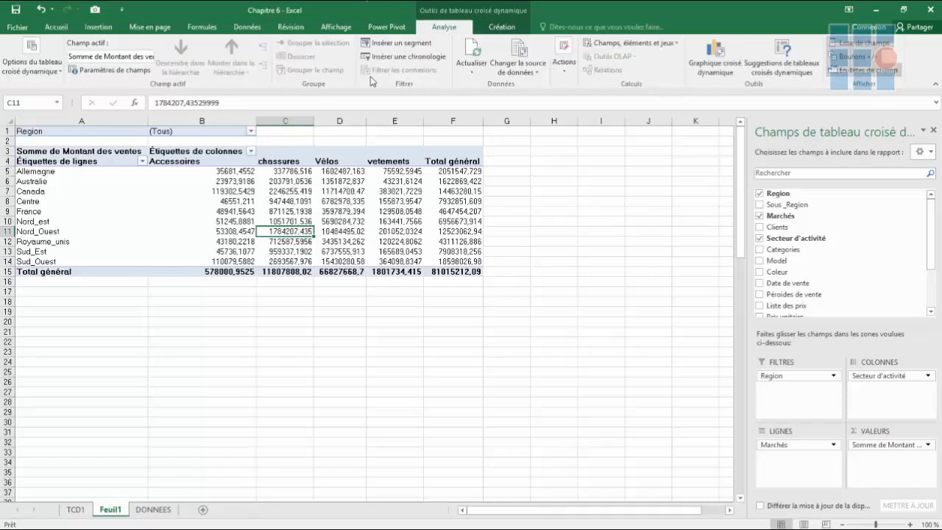
- Refresh the pivot table again with the Actualiser command
{"action": "left_click", "coordinate": [474, 74]}
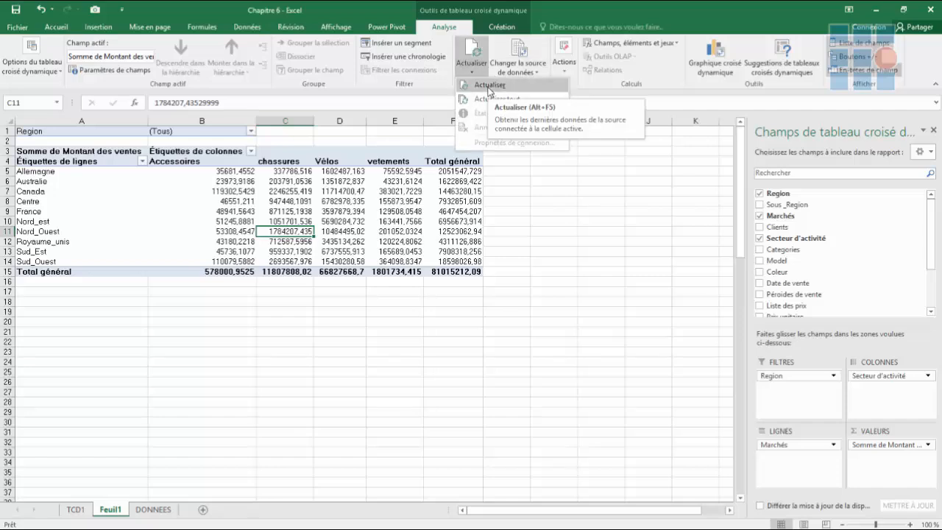
{"action": "left_click", "coordinate": [489, 86]}
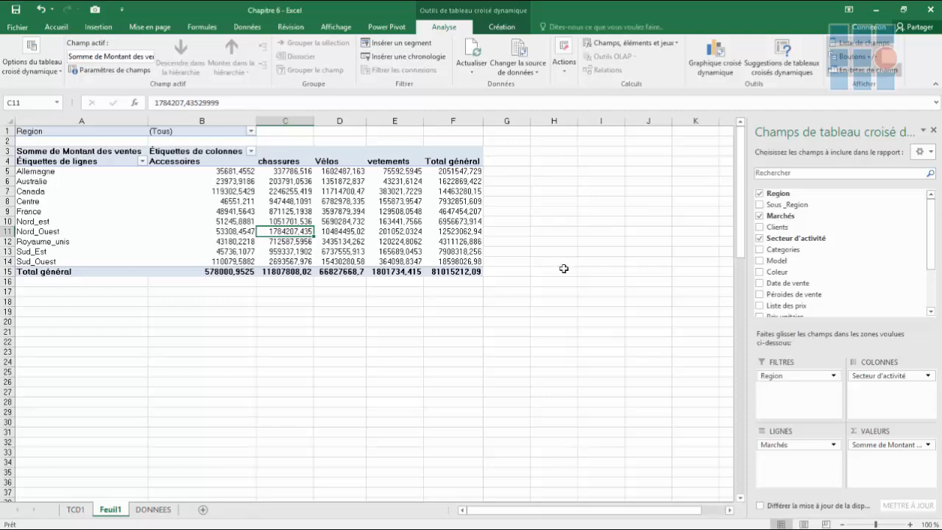
- Add a new column header "pays" in cell O1 of the DONNEES sheet
{"action": "left_click", "coordinate": [152, 509]}
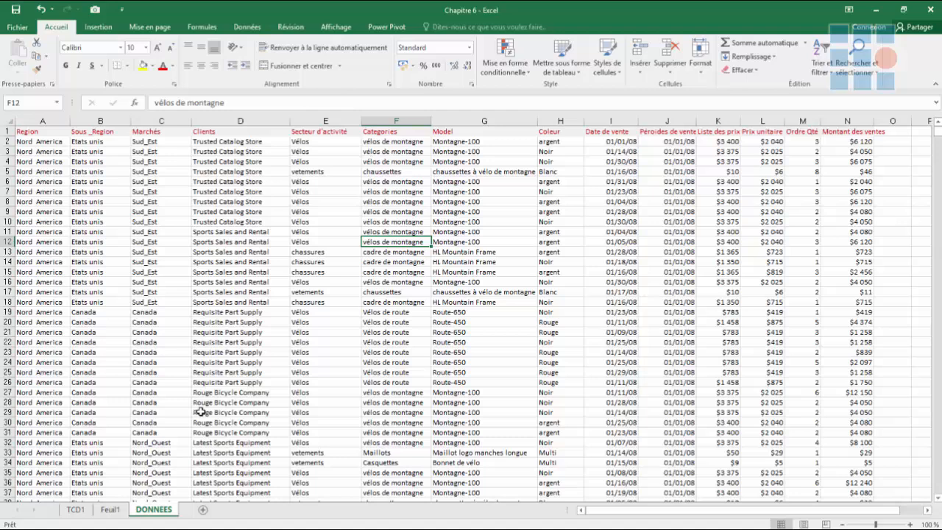
{"action": "left_click", "coordinate": [896, 129]}
{"action": "type", "text": "pa"}
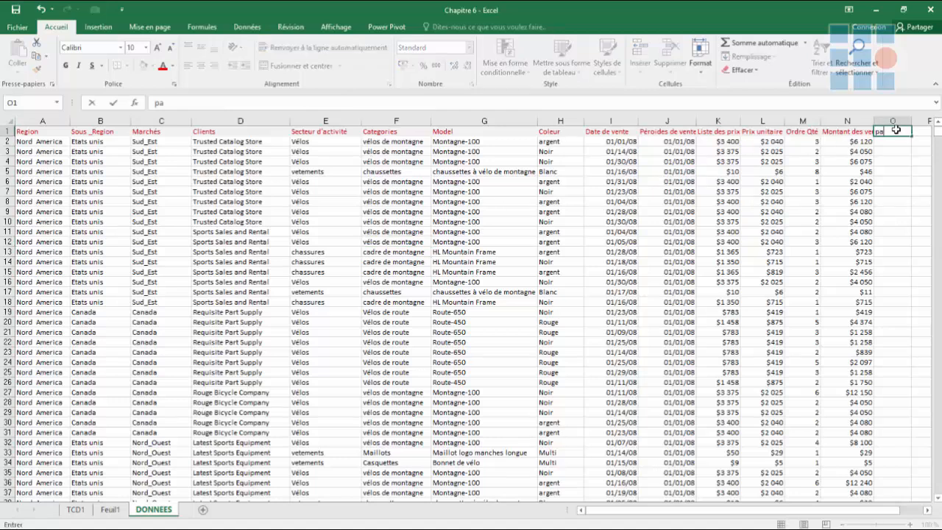
{"action": "type", "text": "ys"}
- Start a new record in the first empty row below the data, entering Afrique as the Region in A60921
{"action": "left_click_drag", "start_coordinate": [937, 134], "coordinate": [938, 265]}
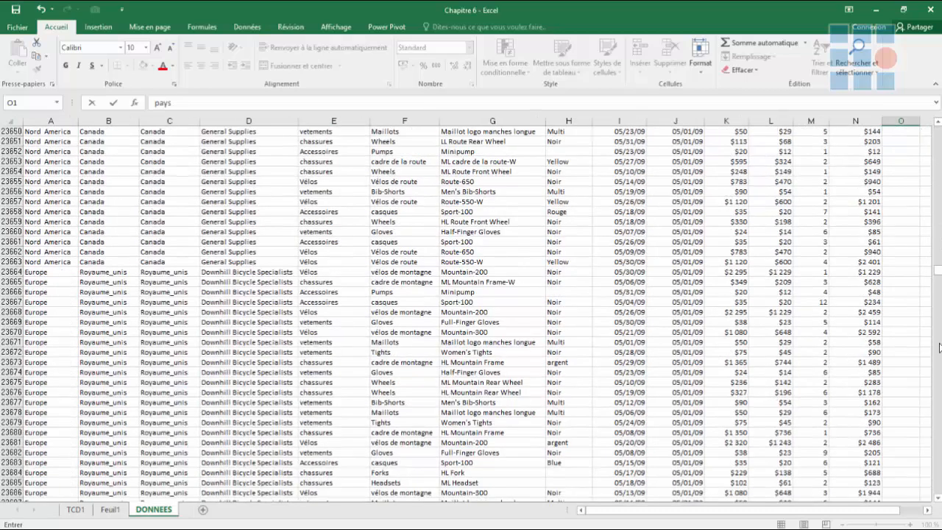
{"action": "left_click", "coordinate": [937, 461]}
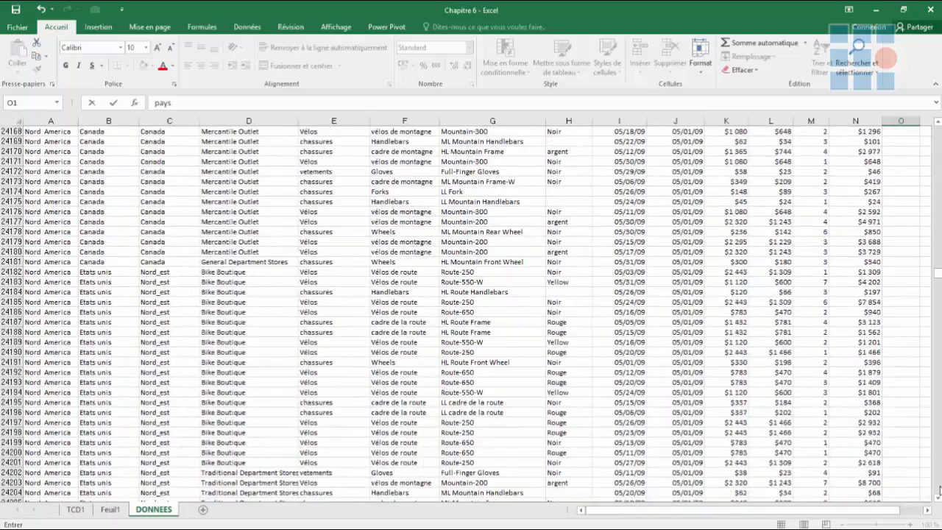
{"action": "left_click_drag", "start_coordinate": [938, 273], "coordinate": [937, 497]}
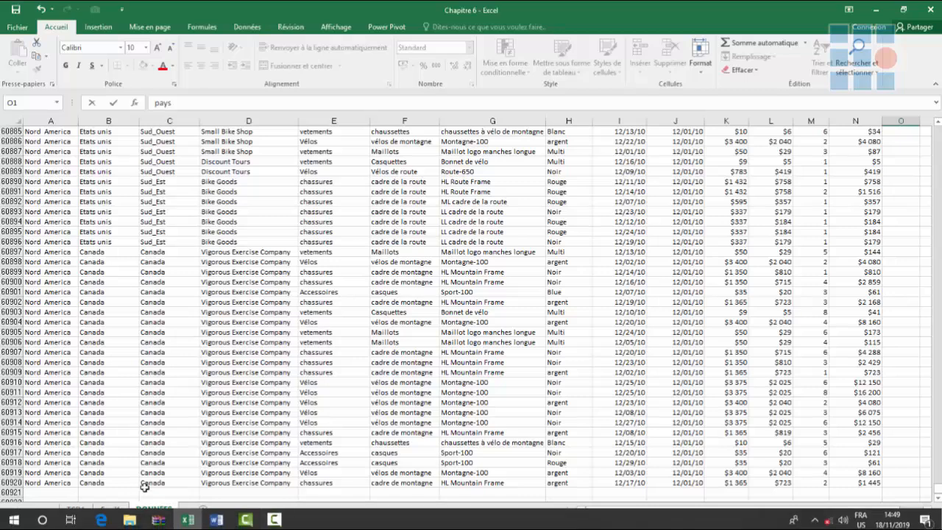
{"action": "left_click", "coordinate": [42, 494]}
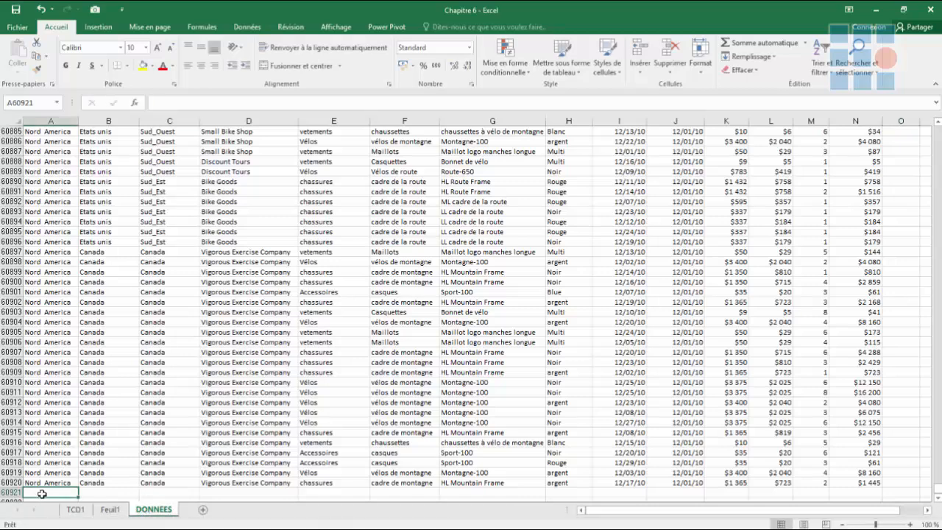
{"action": "type", "text": "q"}
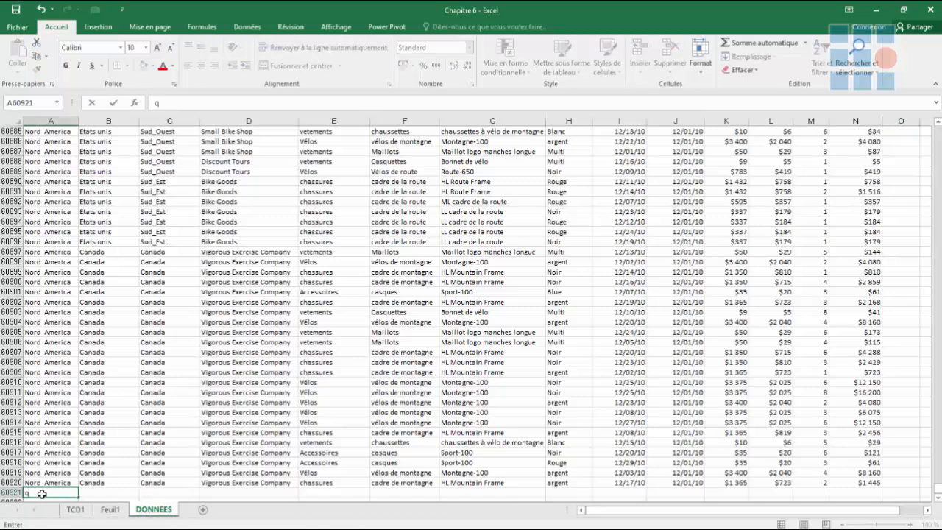
{"action": "key", "text": "BackSpace"}
{"action": "type", "text": "a"}
{"action": "key", "text": "BackSpace"}
{"action": "type", "text": "Afrique"}
{"action": "key", "text": "Tab"}
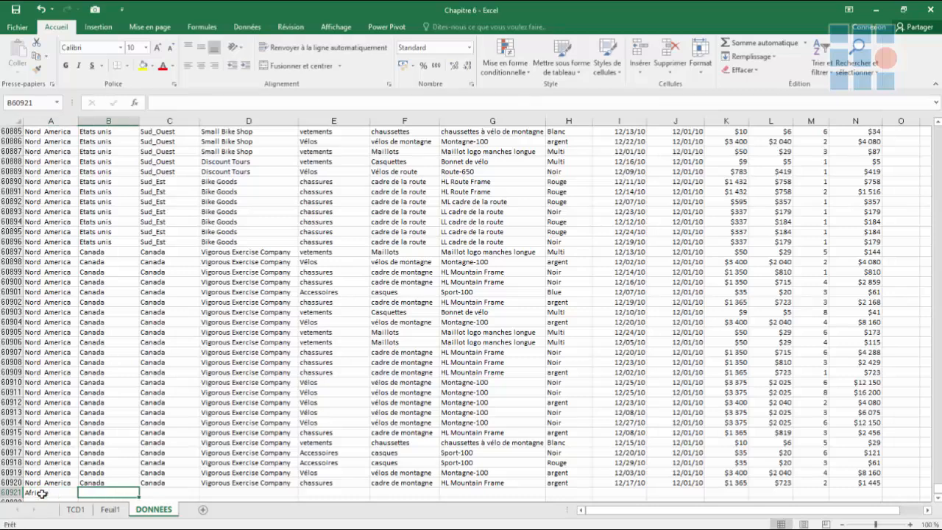
- Enter central for both Sous_Region and Marchés and cestad for Clients in row 60921
{"action": "type", "text": "centr"}
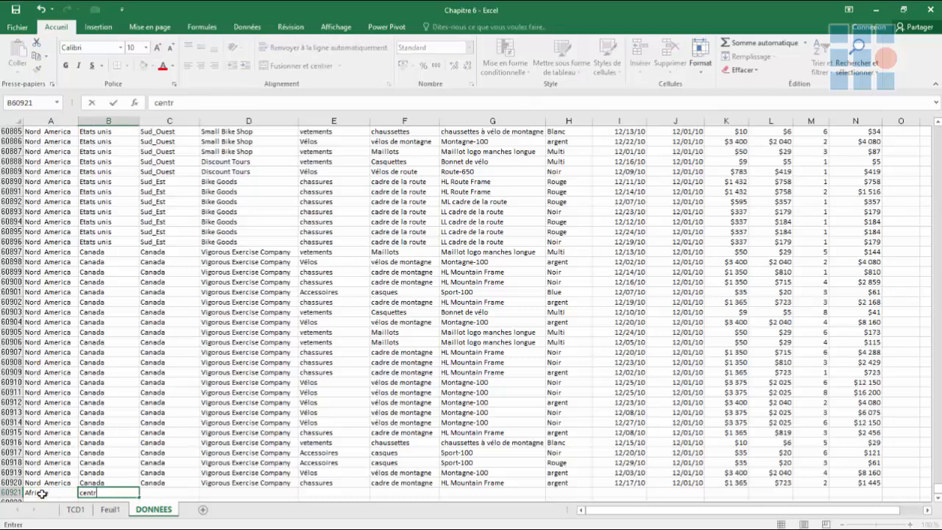
{"action": "type", "text": "al"}
{"action": "key", "text": "Tab"}
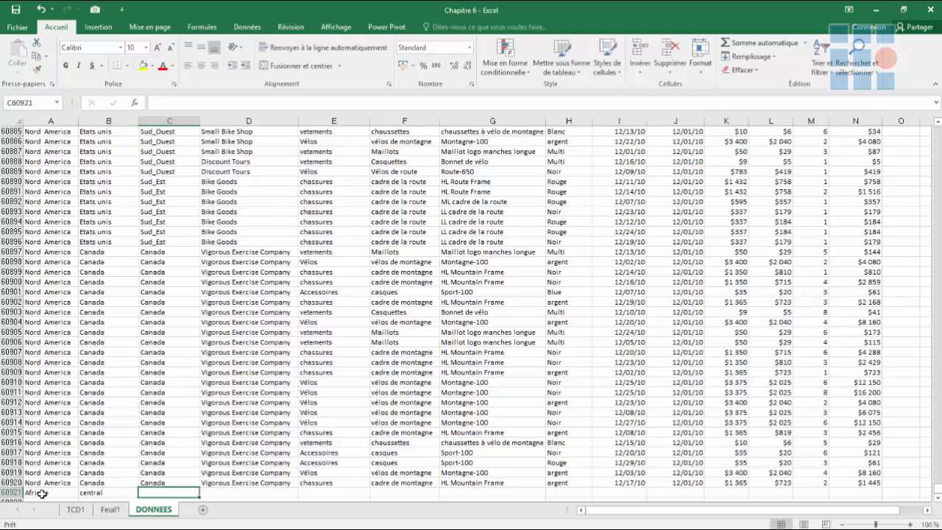
{"action": "type", "text": "centra"}
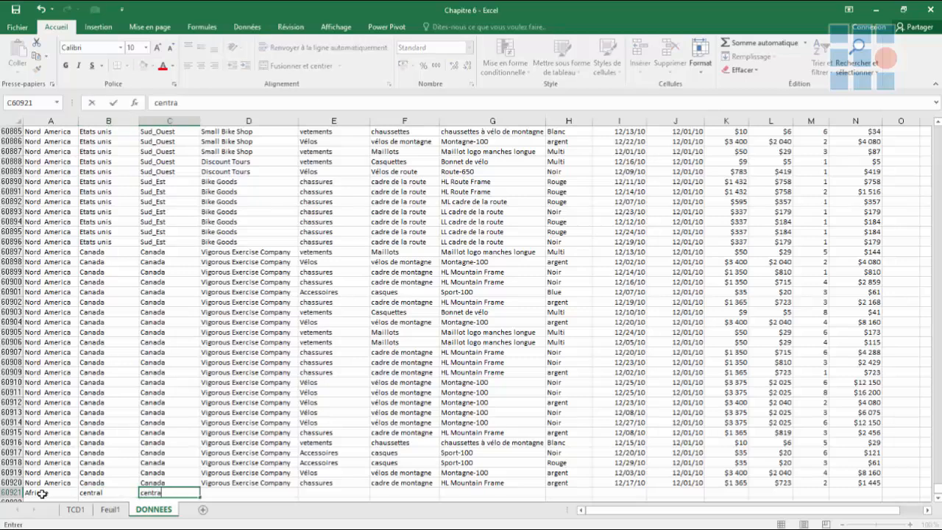
{"action": "type", "text": "l"}
{"action": "key", "text": "Tab"}
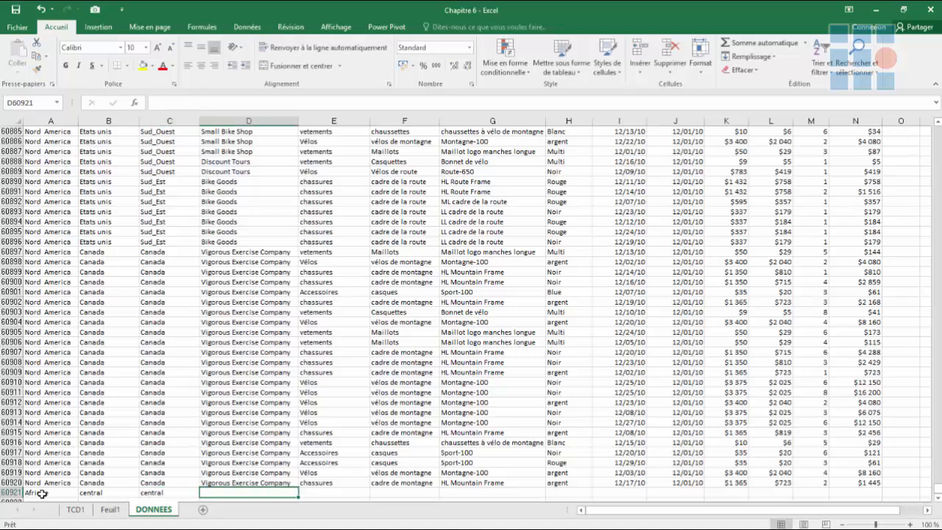
{"action": "type", "text": "cestad"}
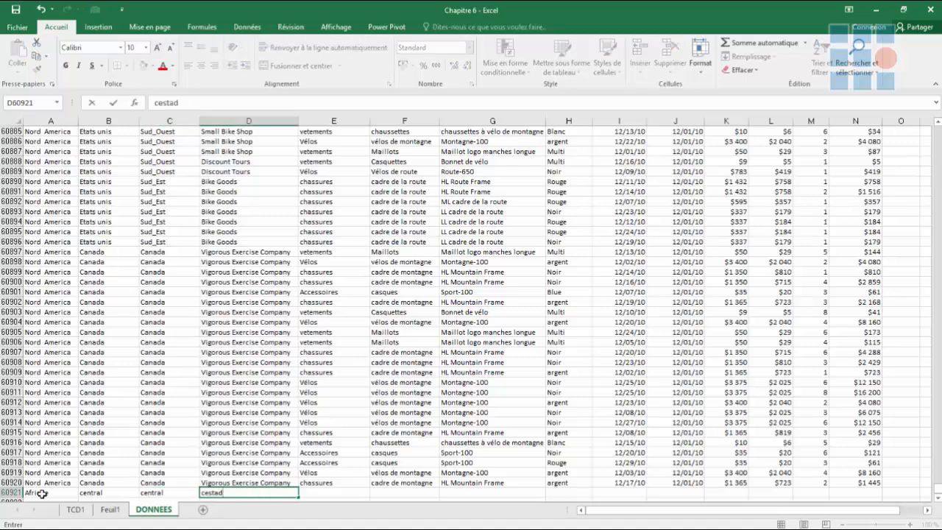
{"action": "key", "text": "Tab"}
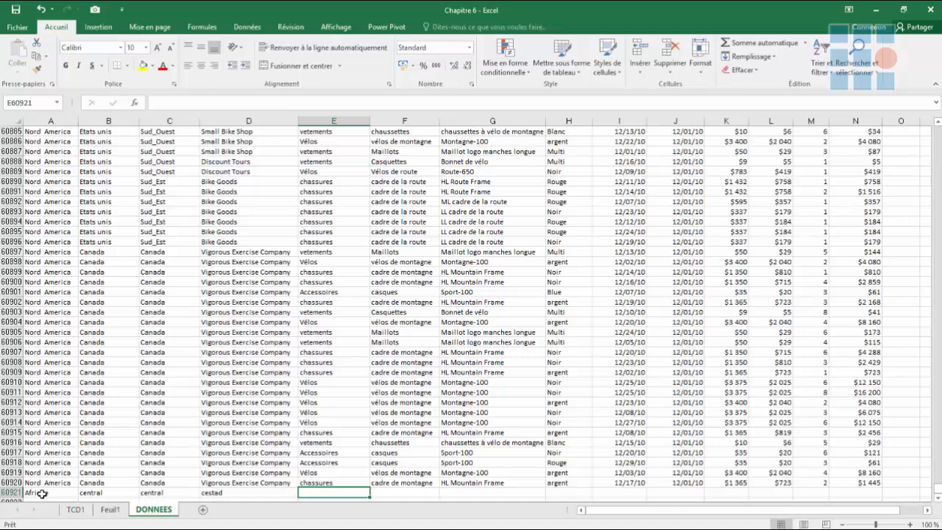
- Set the Secteur d'activité of the new record to analyse in E60921
{"action": "type", "text": "donnees"}
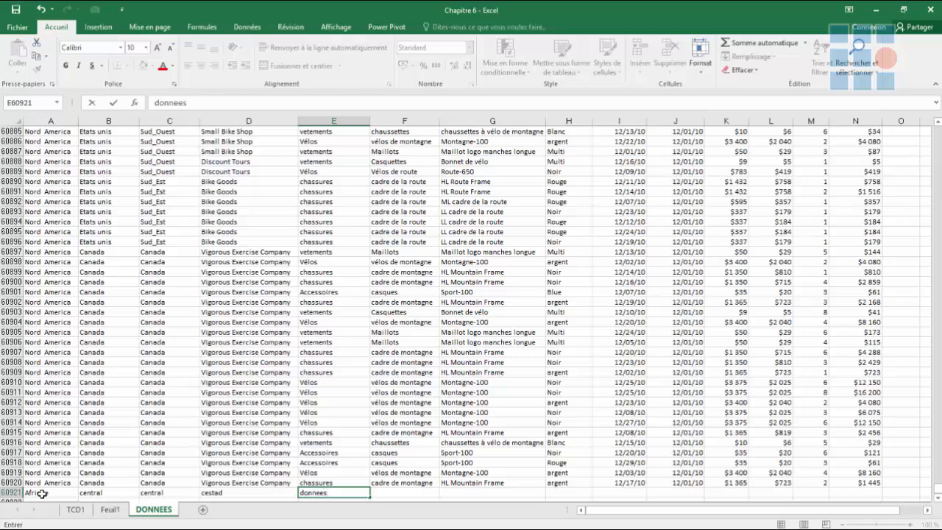
{"action": "key", "text": "Tab"}
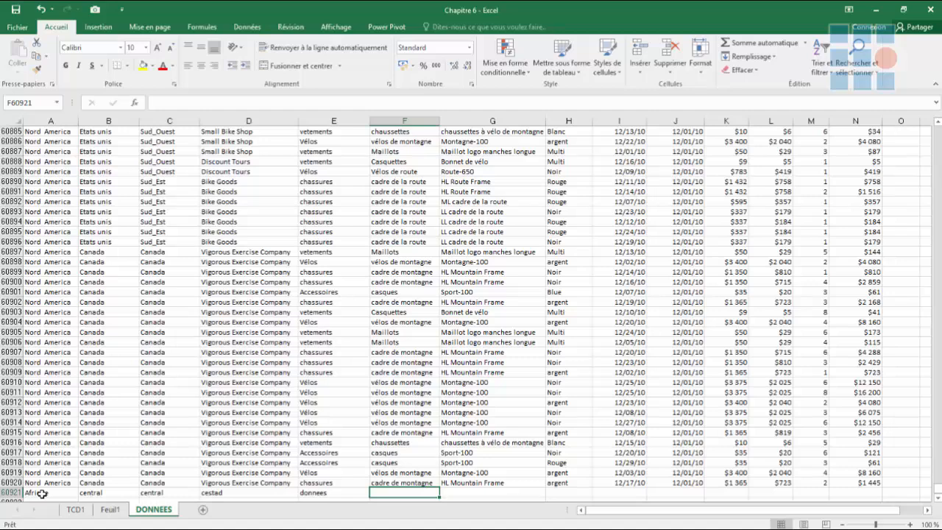
{"action": "key", "text": "shift+Tab"}
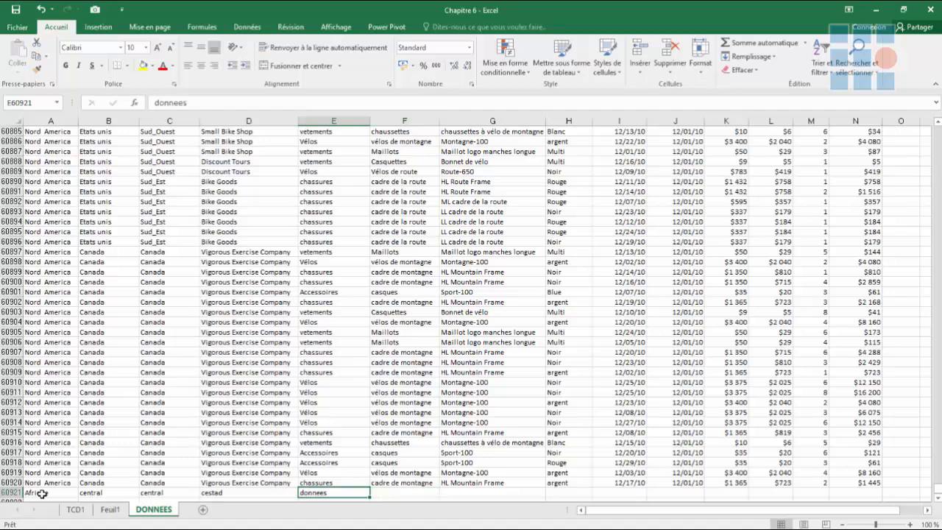
{"action": "key", "text": "BackSpace"}
{"action": "type", "text": "ana"}
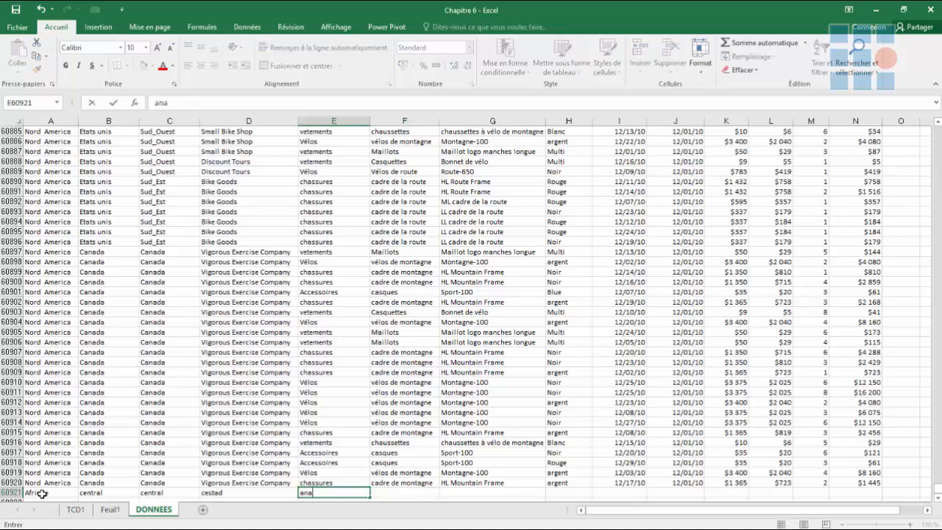
{"action": "type", "text": "lyse"}
{"action": "key", "text": "Tab"}
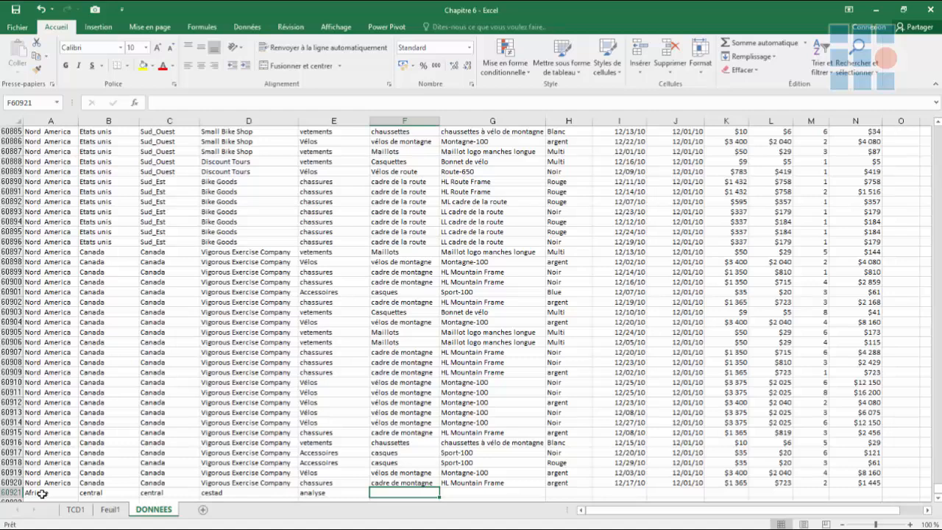
- Enter donnees as the category, demographique as the model and Noir as the colour of the new record
{"action": "type", "text": "donnees"}
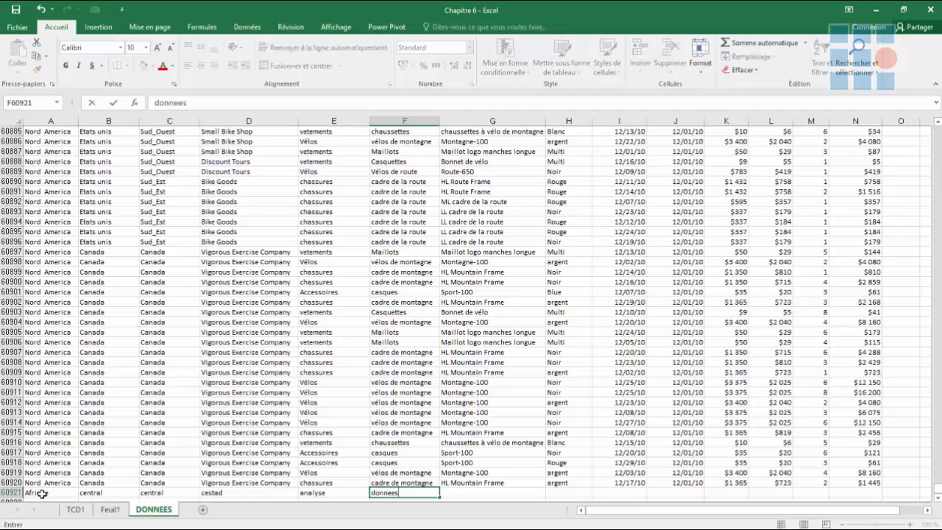
{"action": "key", "text": "Tab"}
{"action": "type", "text": "dem"}
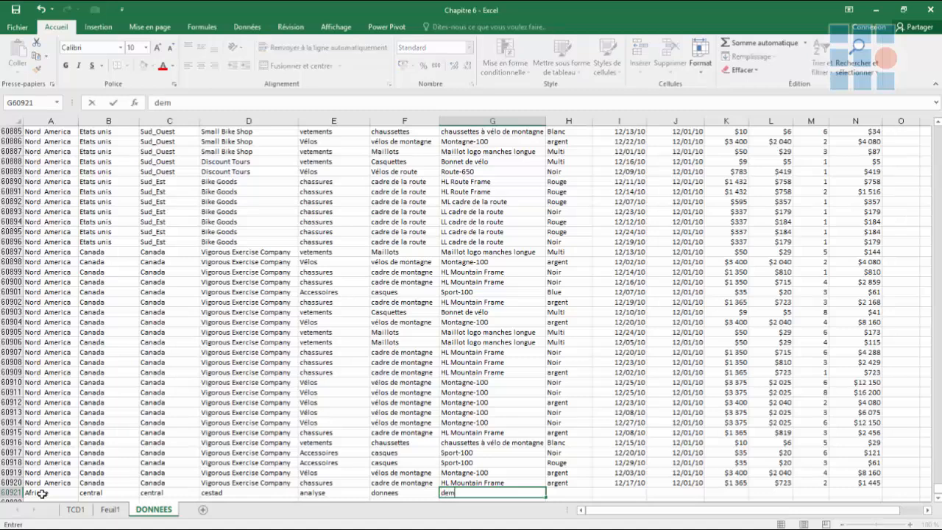
{"action": "type", "text": "ographique"}
{"action": "key", "text": "Tab"}
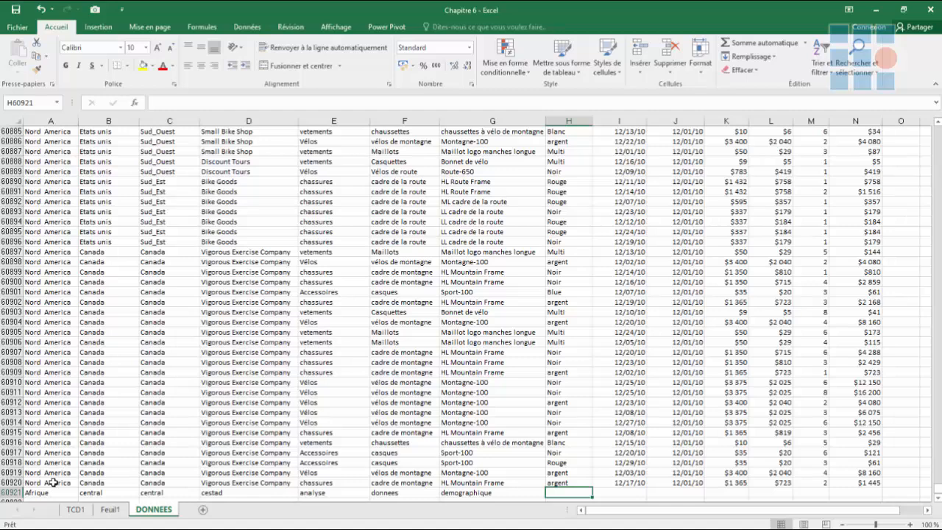
{"action": "type", "text": "Noir"}
{"action": "key", "text": "Tab"}
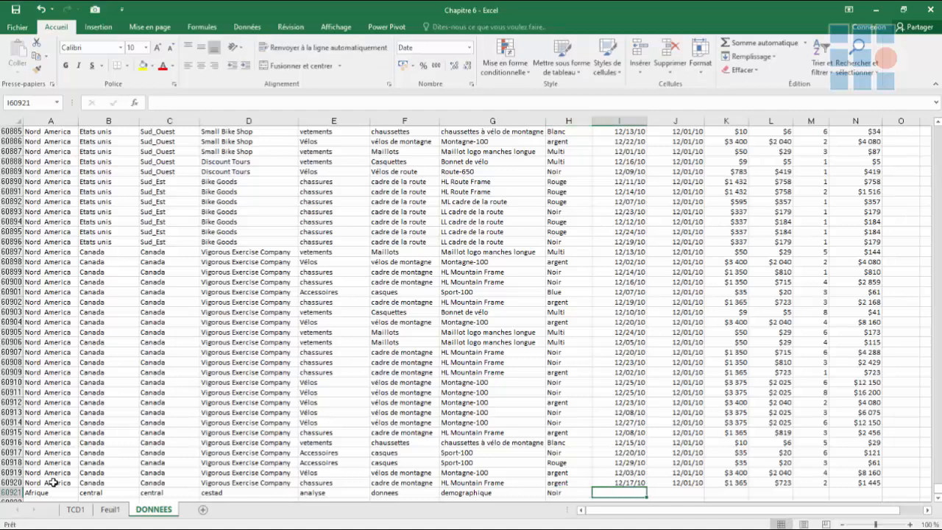
- Enter 12/31/19 as the new record's sale date and 12/01/19 as its sales period
{"action": "type", "text": "12"}
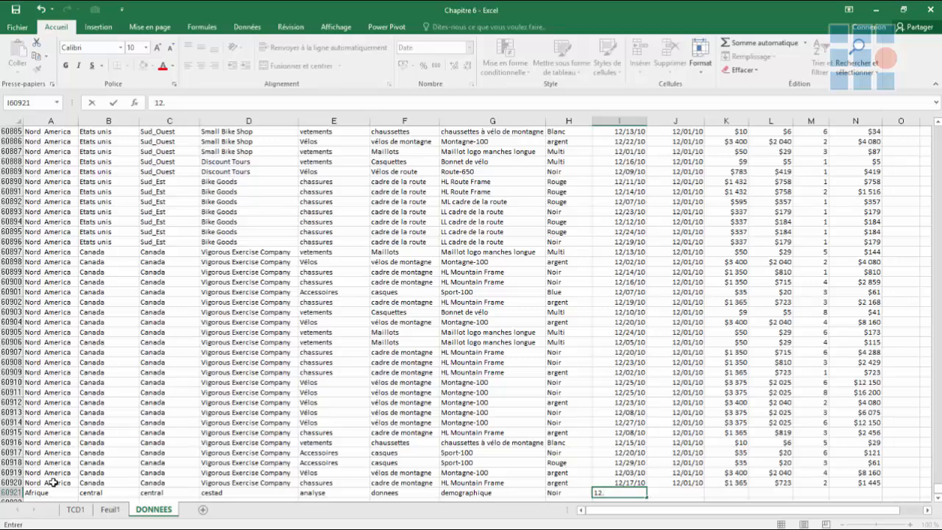
{"action": "type", "text": "/31/19"}
{"action": "key", "text": "Tab"}
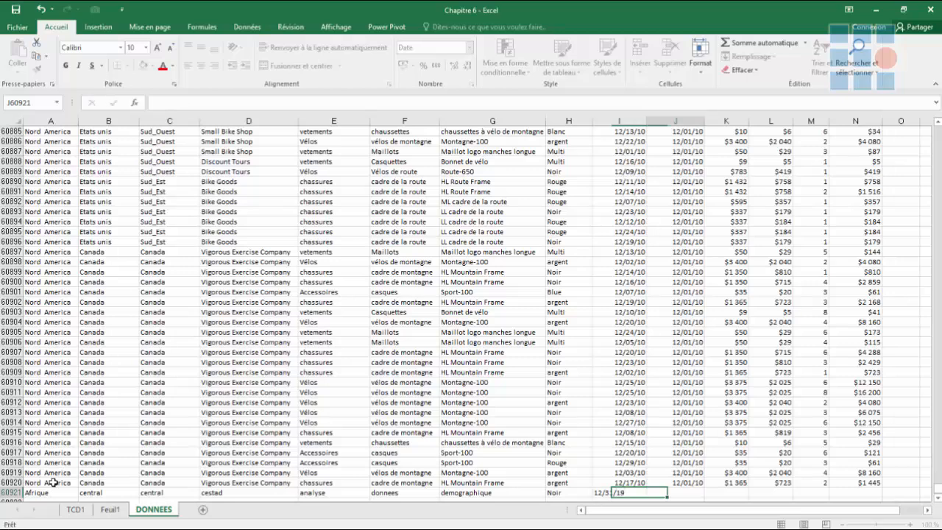
{"action": "type", "text": "12"}
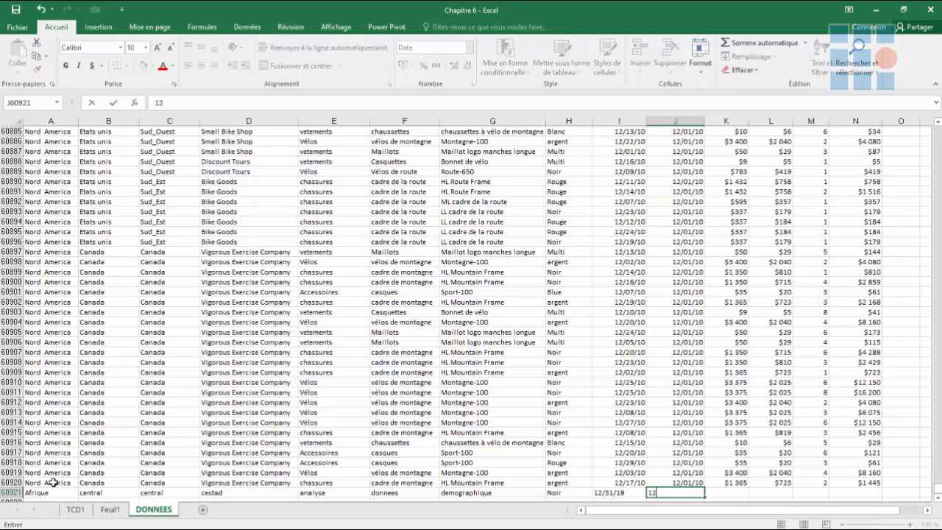
{"action": "type", "text": "/01/19"}
{"action": "key", "text": "Tab"}
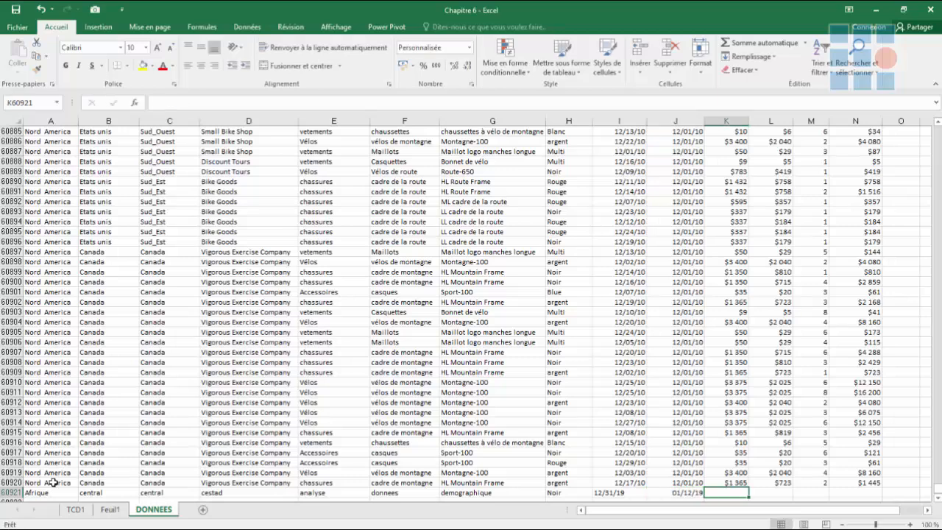
- Enter a list price of 4500, a unit price of 50000 and an order quantity of 7 in row 60921
{"action": "type", "text": "4500"}
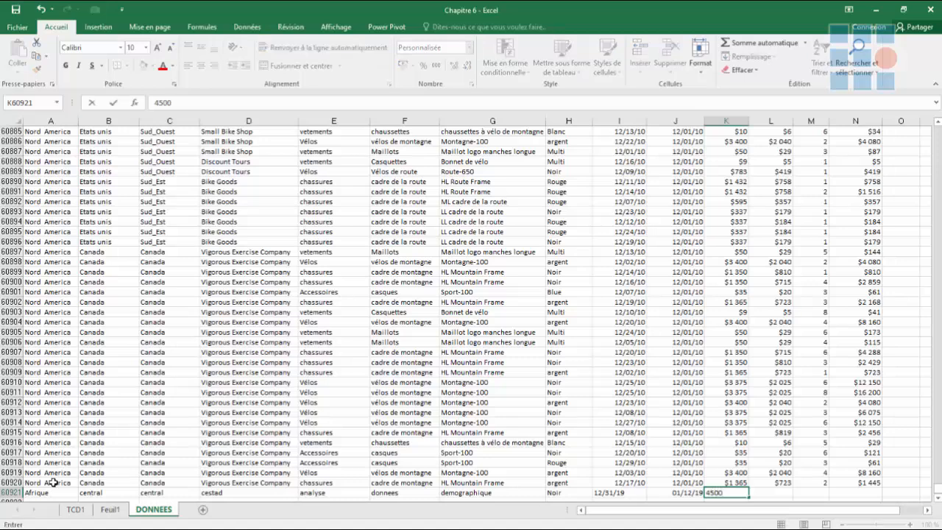
{"action": "key", "text": "Tab"}
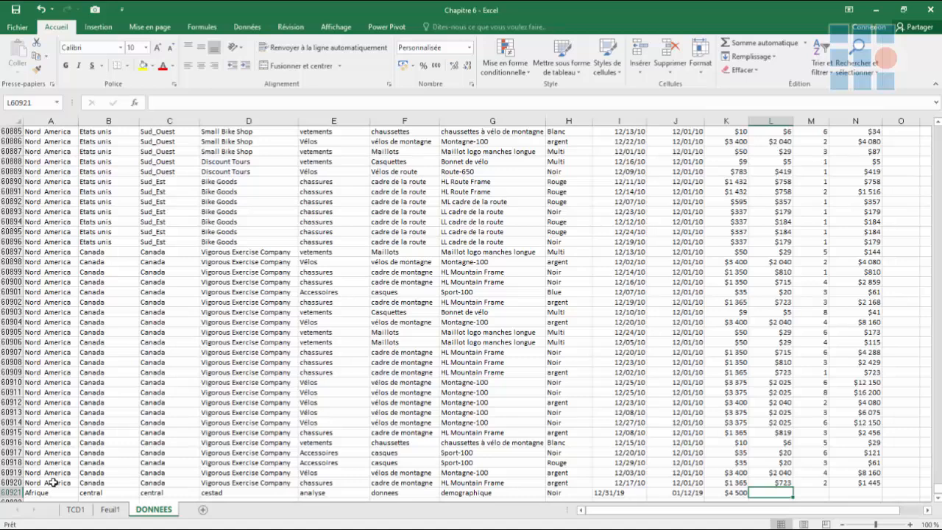
{"action": "type", "text": "50000"}
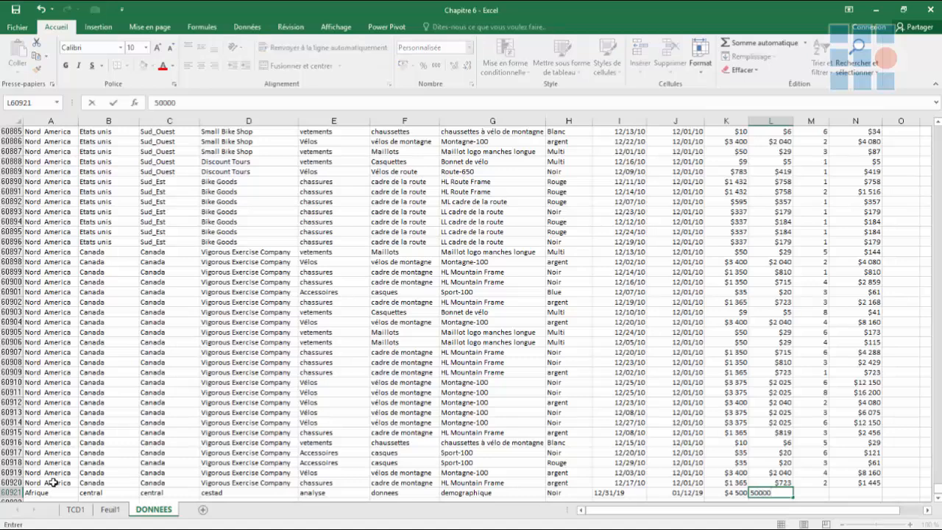
{"action": "key", "text": "Tab"}
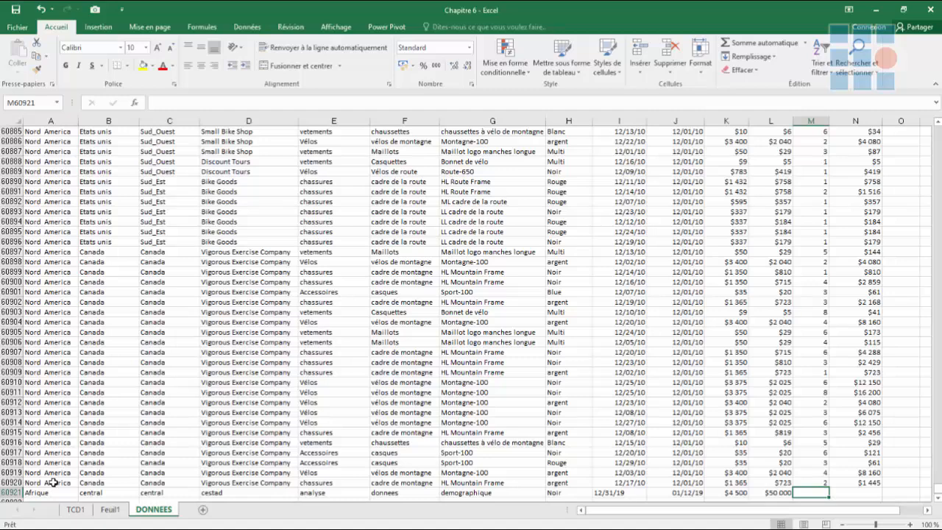
{"action": "type", "text": "7"}
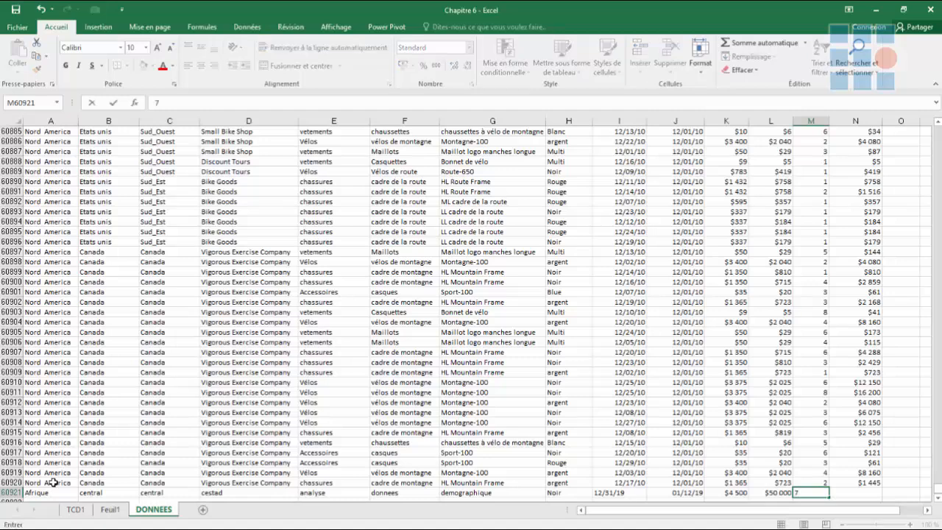
{"action": "key", "text": "Tab"}
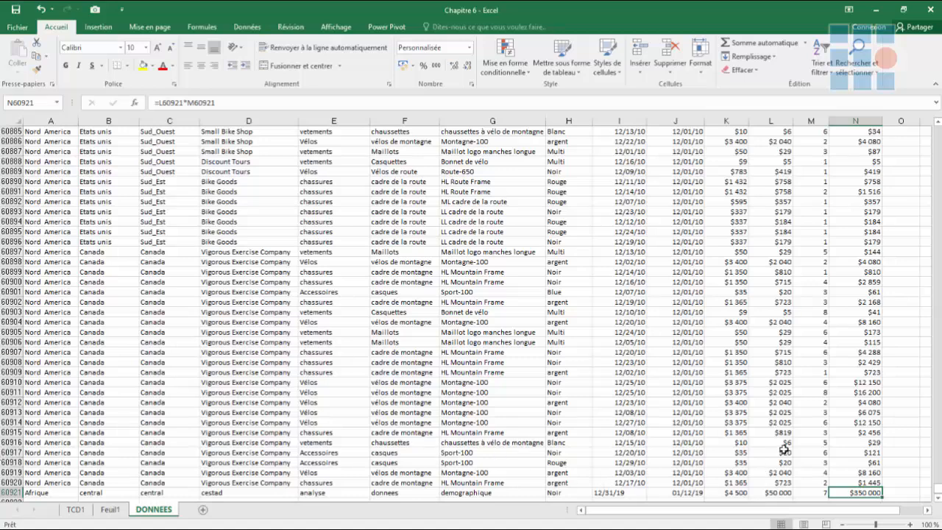
- Enter Cameroon as the new record's pays value in O60921 and save the workbook
{"action": "left_click", "coordinate": [899, 490]}
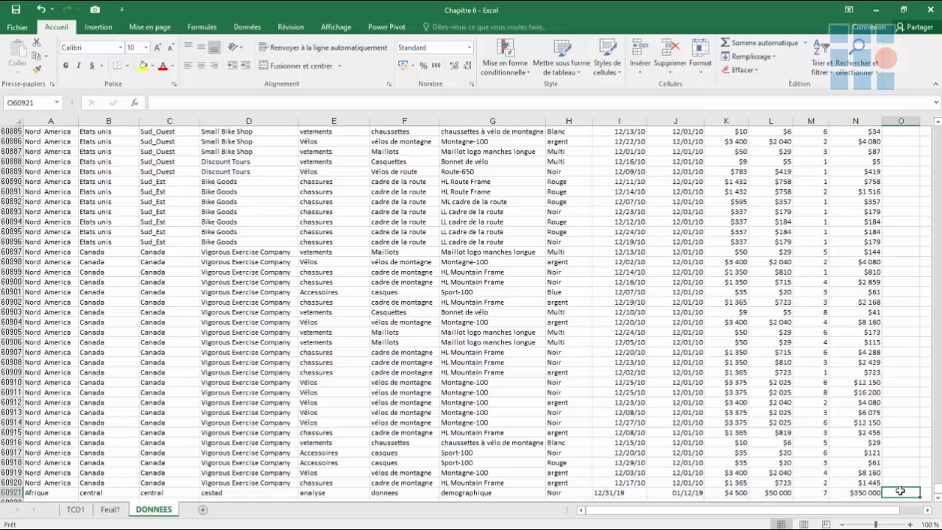
{"action": "type", "text": "can"}
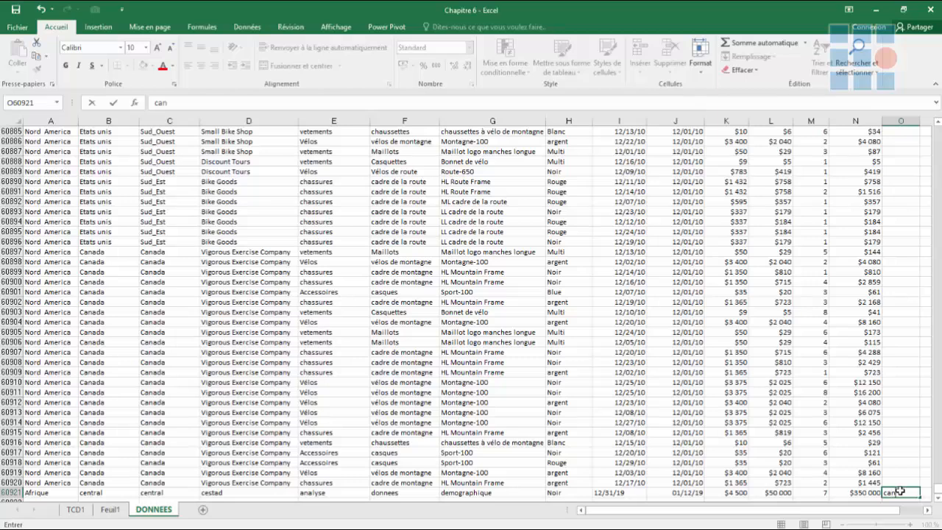
{"action": "key", "text": "BackSpace"}
{"action": "type", "text": "merpo"}
{"action": "key", "text": "BackSpace"}
{"action": "key", "text": "BackSpace"}
{"action": "key", "text": "BackSpace"}
{"action": "key", "text": "BackSpace"}
{"action": "key", "text": "BackSpace"}
{"action": "key", "text": "BackSpace"}
{"action": "key", "text": "BackSpace"}
{"action": "type", "text": "Cameroon"}
{"action": "left_click", "coordinate": [897, 431]}
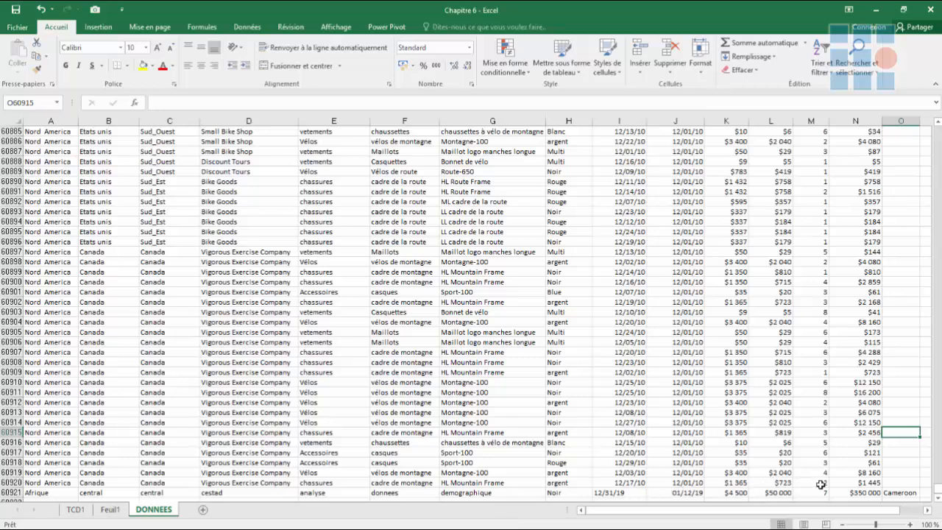
{"action": "left_click_drag", "start_coordinate": [937, 486], "coordinate": [937, 130]}
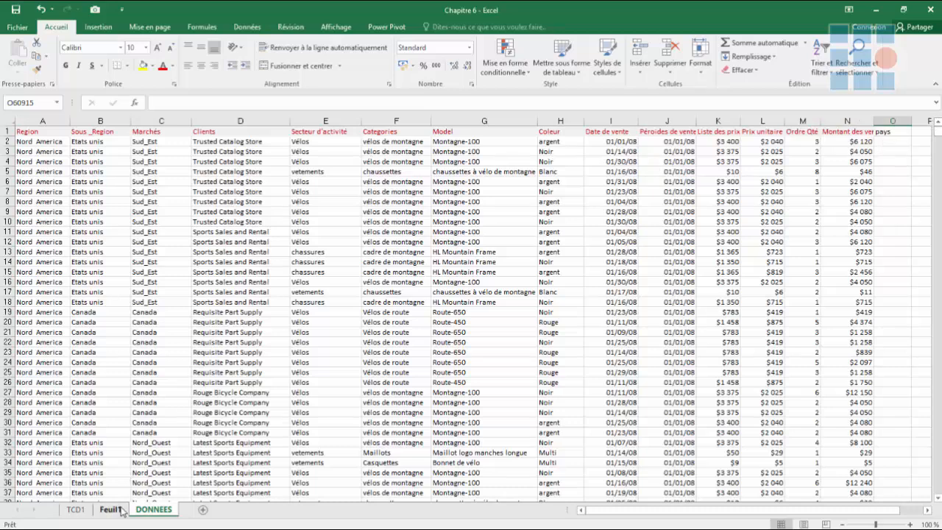
{"action": "left_click", "coordinate": [15, 10]}
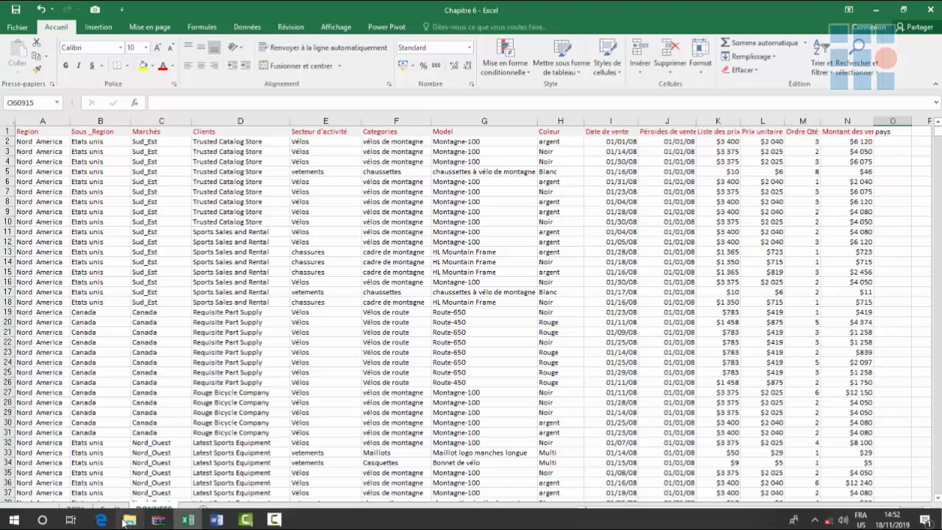
- Refresh the pivot table on the Feuil1 sheet
{"action": "left_click", "coordinate": [112, 509]}
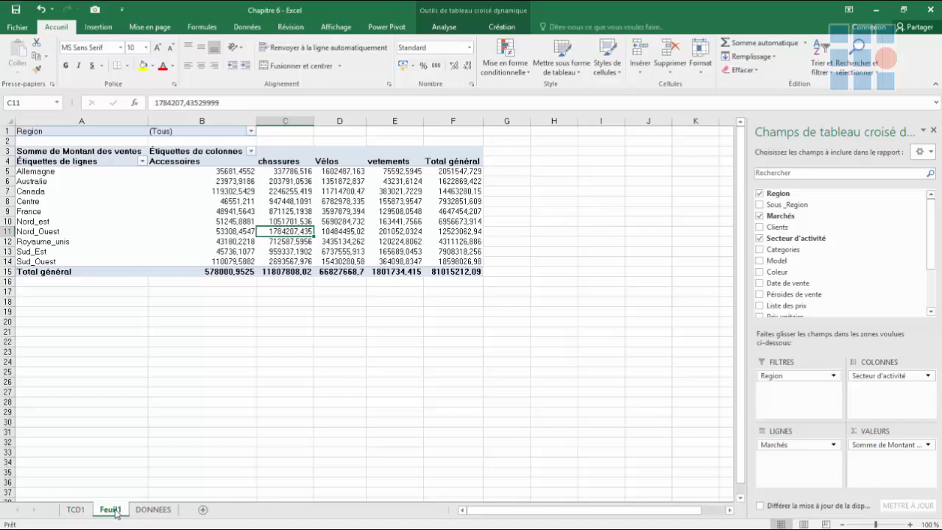
{"action": "left_click", "coordinate": [287, 390]}
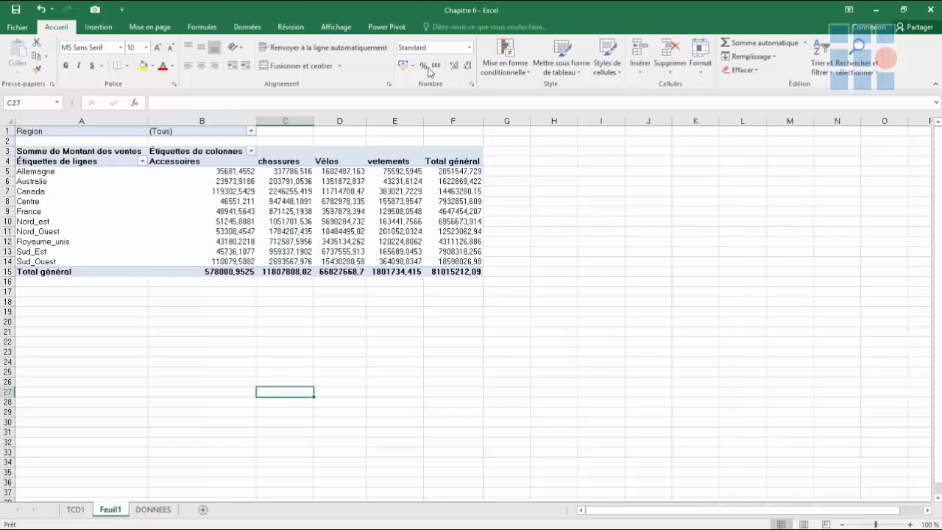
{"action": "left_click", "coordinate": [358, 193]}
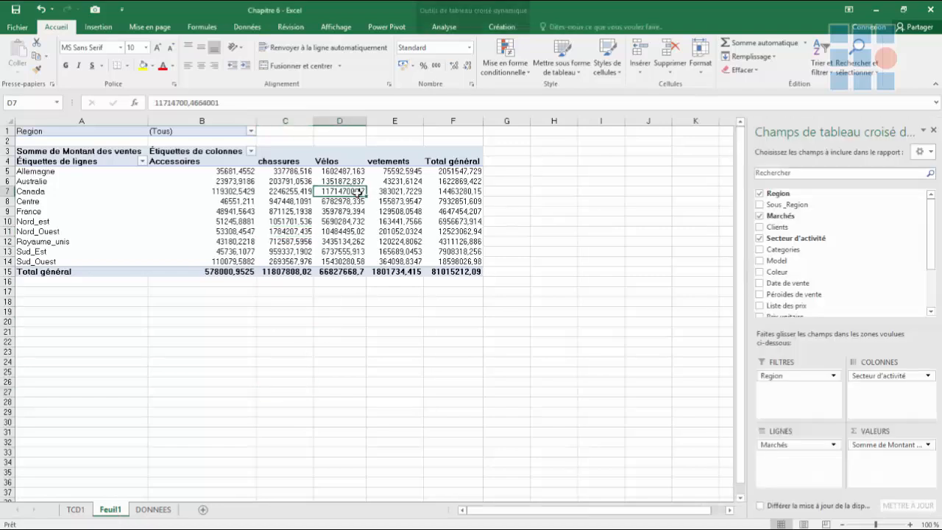
{"action": "left_click", "coordinate": [444, 27]}
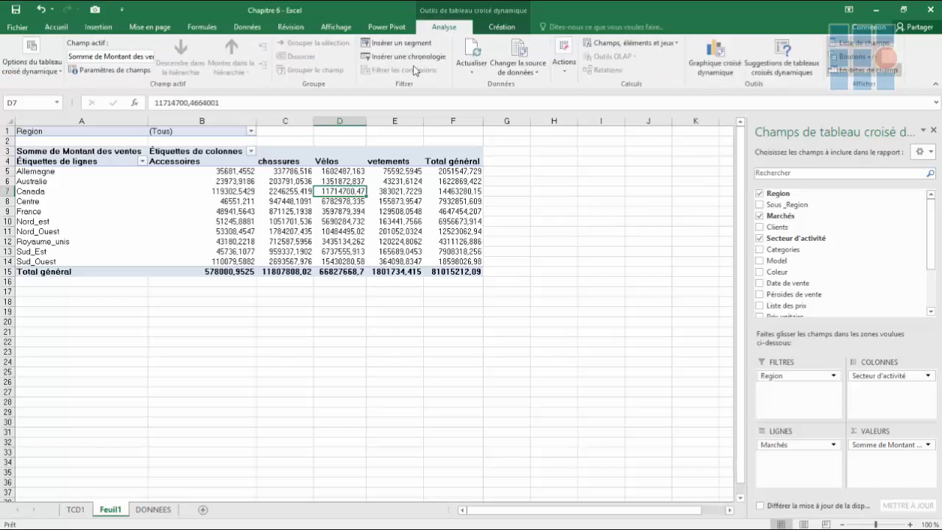
{"action": "left_click", "coordinate": [478, 79]}
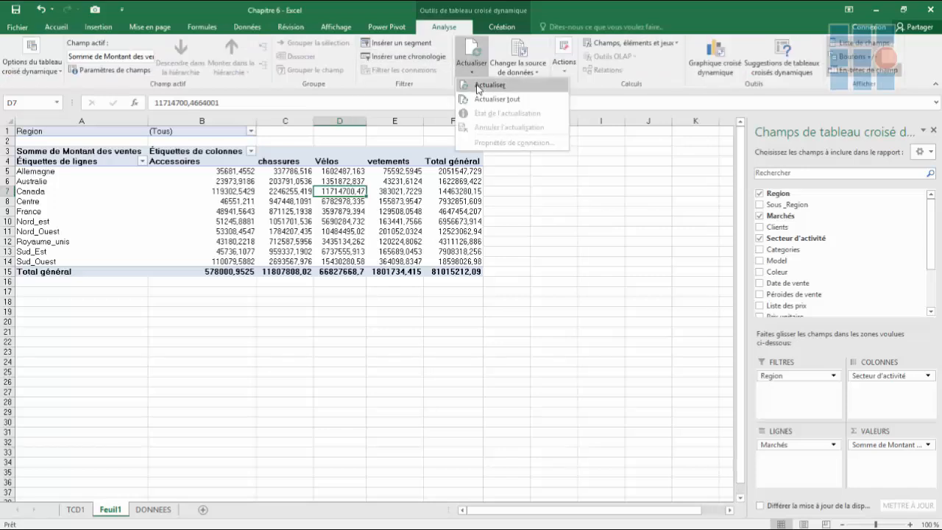
{"action": "left_click", "coordinate": [476, 89]}
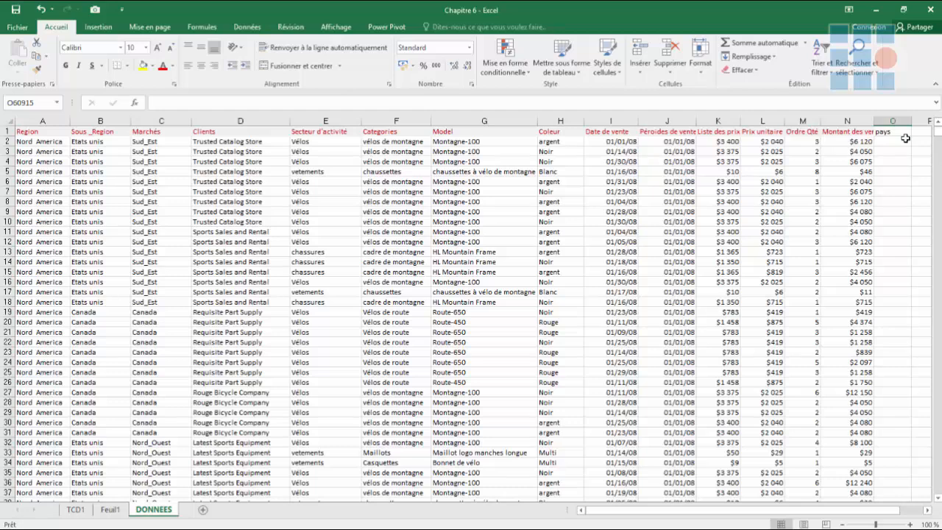
- Compare the pivot table on Feuil1 with the extended source data and its pays column in DONNEES
{"action": "left_click", "coordinate": [110, 509]}
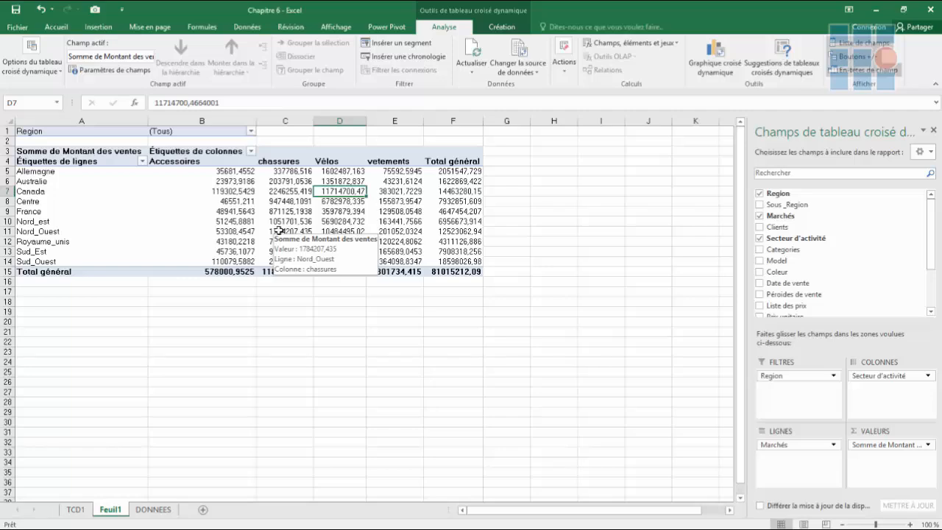
{"action": "left_click", "coordinate": [153, 509]}
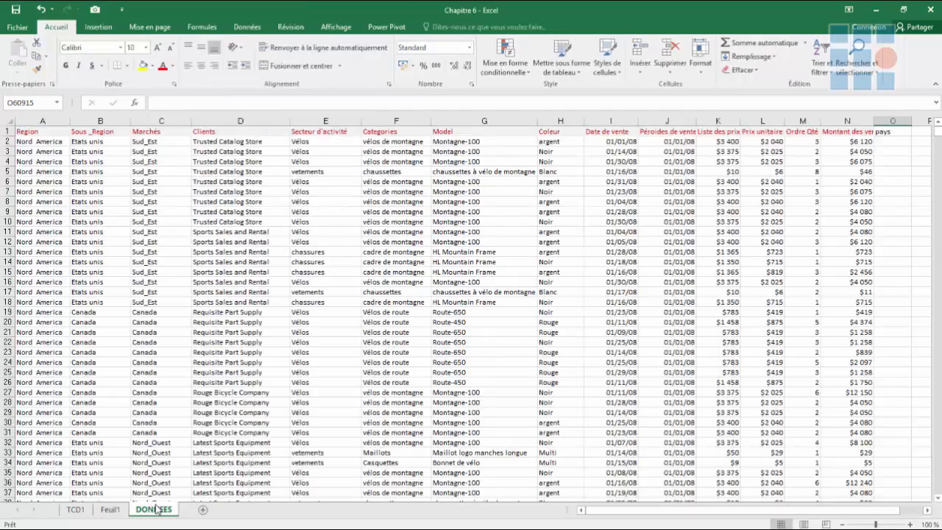
{"action": "left_click", "coordinate": [121, 511]}
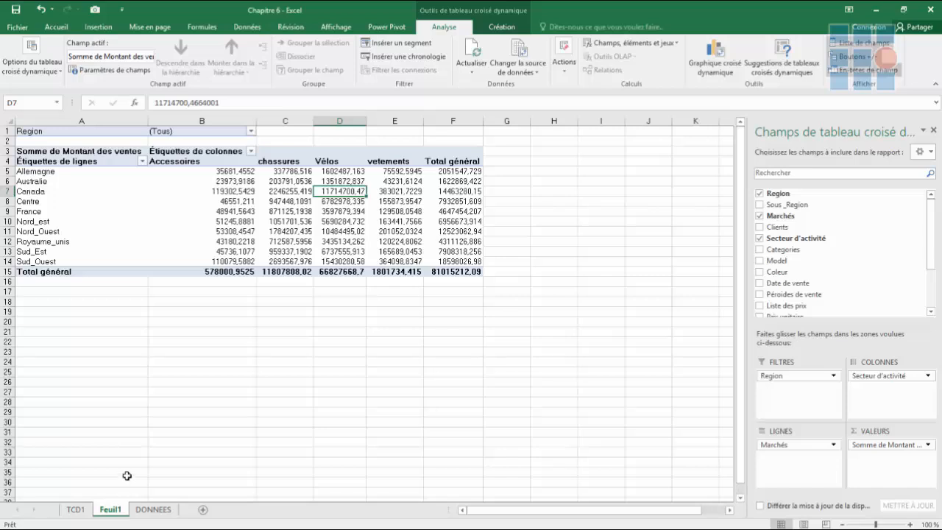
{"action": "mouse_move", "coordinate": [253, 255]}
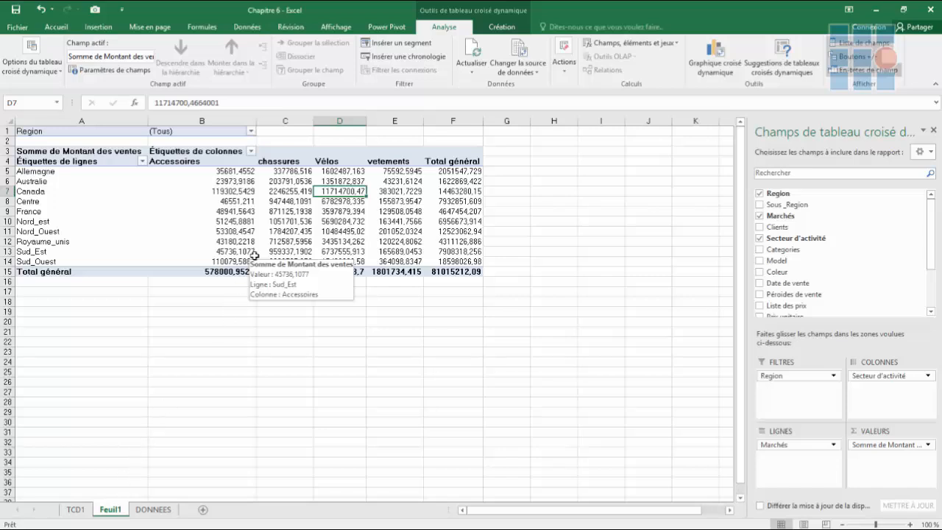
{"action": "left_click", "coordinate": [272, 230]}
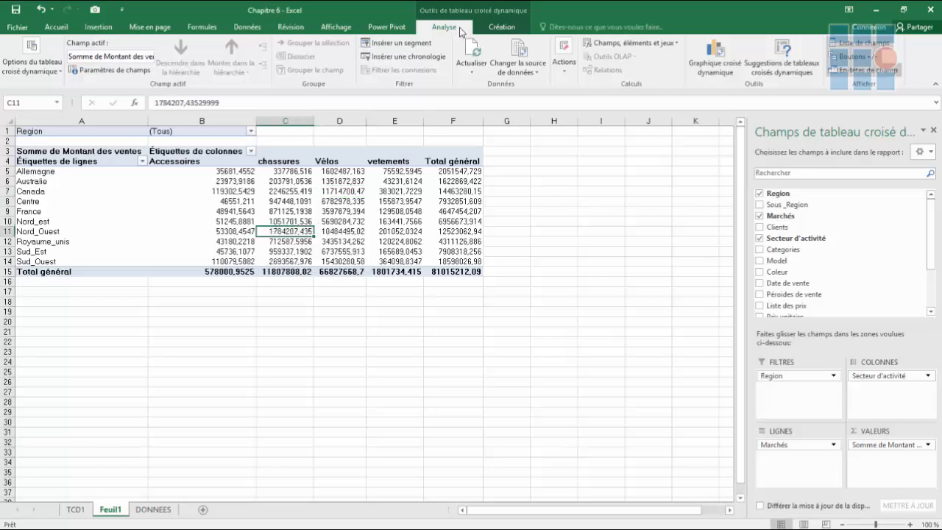
{"action": "left_click", "coordinate": [553, 140]}
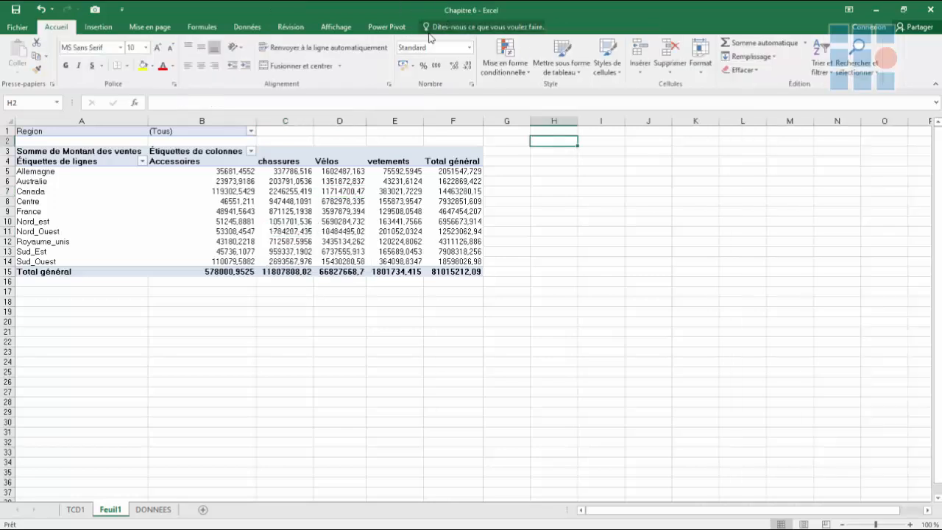
- Start changing the data source of the Feuil1 pivot table and clear its existing source range
{"action": "left_click", "coordinate": [291, 222]}
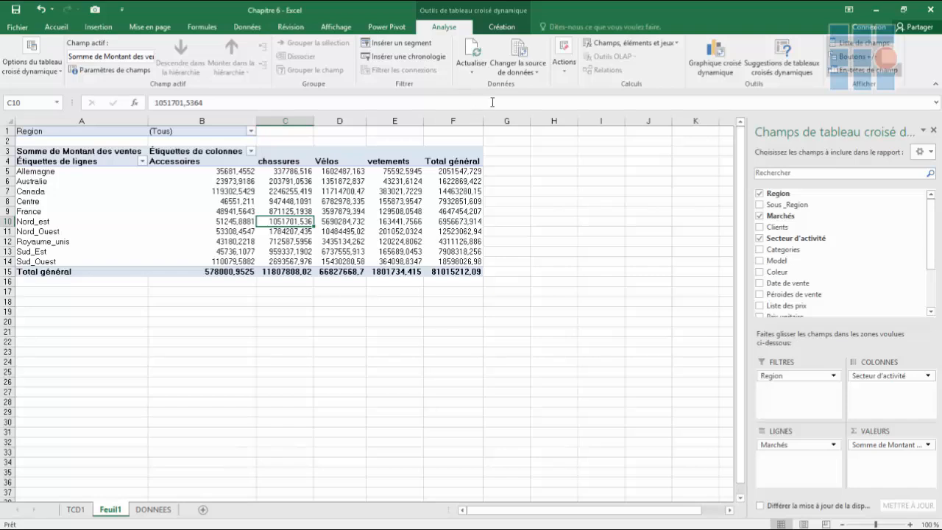
{"action": "left_click", "coordinate": [537, 74]}
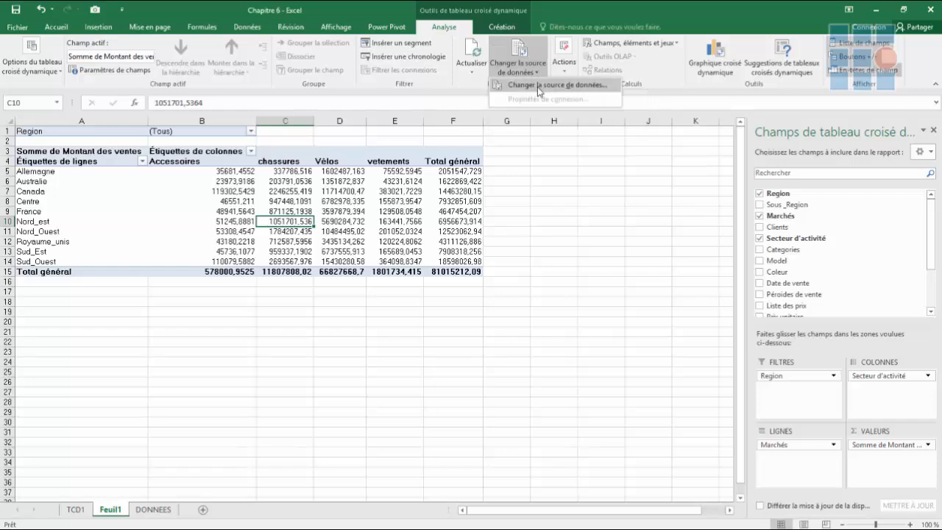
{"action": "left_click", "coordinate": [539, 88]}
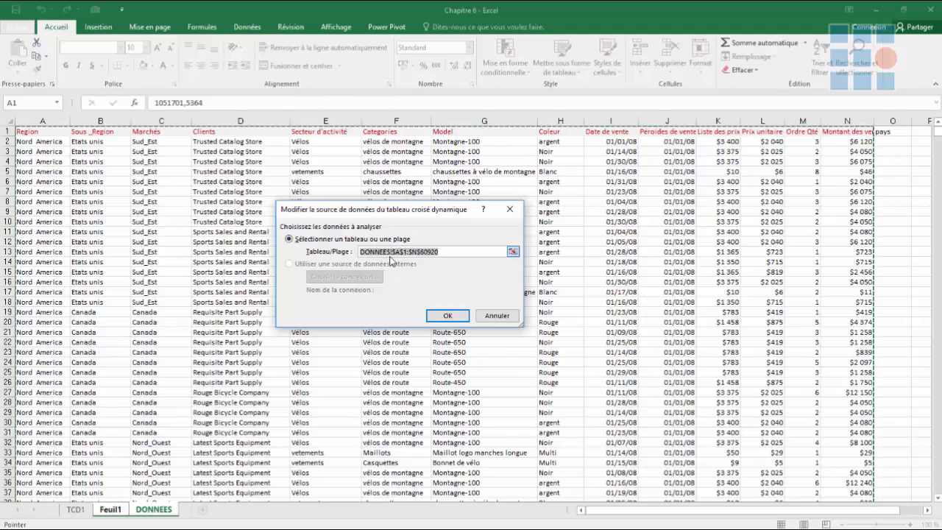
{"action": "left_click", "coordinate": [410, 253]}
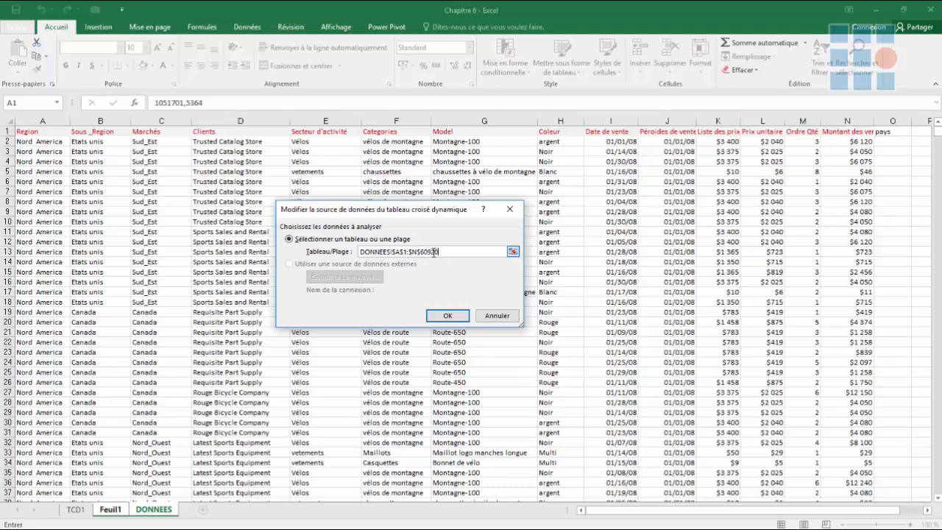
{"action": "key", "text": "BackSpace"}
{"action": "key", "text": "BackSpace"}
{"action": "key", "text": "BackSpace"}
{"action": "key", "text": "BackSpace"}
{"action": "key", "text": "BackSpace"}
{"action": "key", "text": "BackSpace"}
{"action": "key", "text": "BackSpace"}
{"action": "key", "text": "BackSpace"}
{"action": "key", "text": "BackSpace"}
{"action": "key", "text": "BackSpace"}
{"action": "key", "text": "BackSpace"}
{"action": "key", "text": "BackSpace"}
{"action": "key", "text": "BackSpace"}
{"action": "key", "text": "BackSpace"}
{"action": "key", "text": "BackSpace"}
{"action": "key", "text": "BackSpace"}
{"action": "key", "text": "BackSpace"}
{"action": "key", "text": "BackSpace"}
{"action": "key", "text": "BackSpace"}
{"action": "key", "text": "BackSpace"}
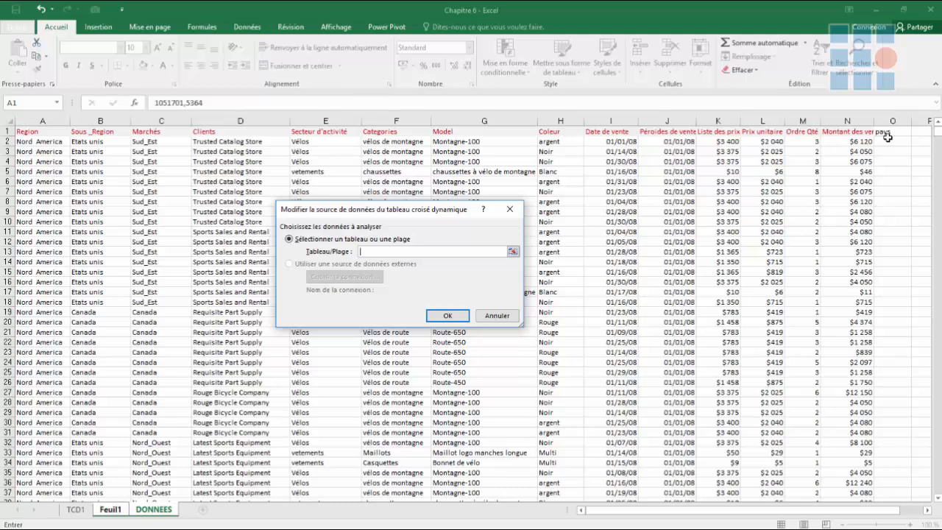
{"action": "left_click", "coordinate": [43, 134]}
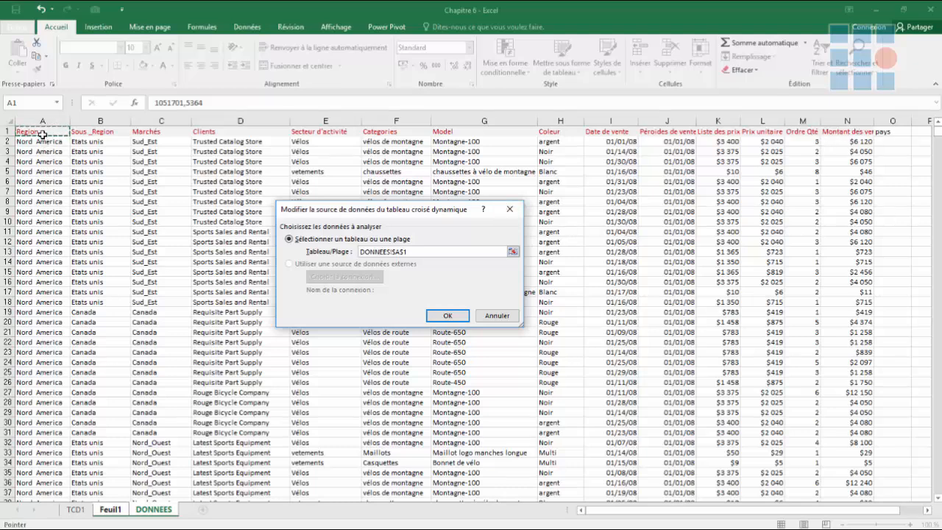
{"action": "key", "text": "BackSpace"}
{"action": "key", "text": "BackSpace"}
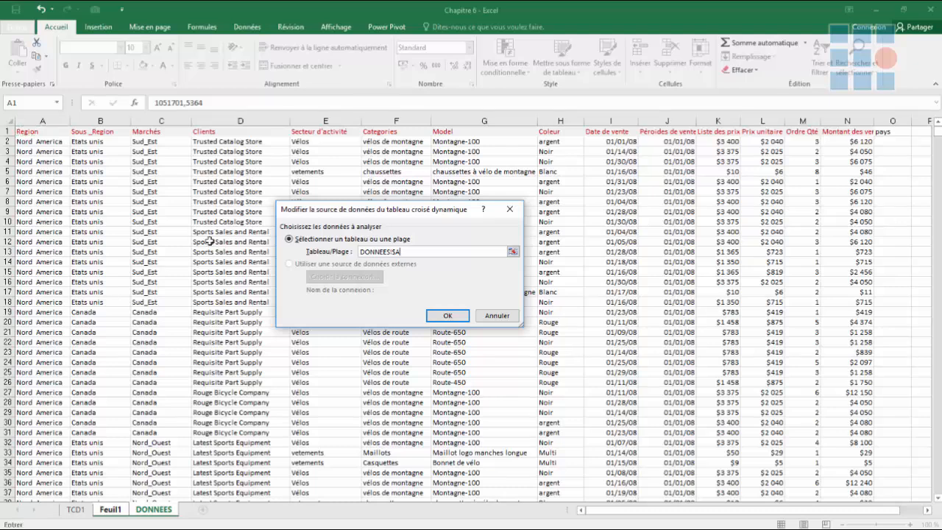
{"action": "left_click", "coordinate": [45, 131]}
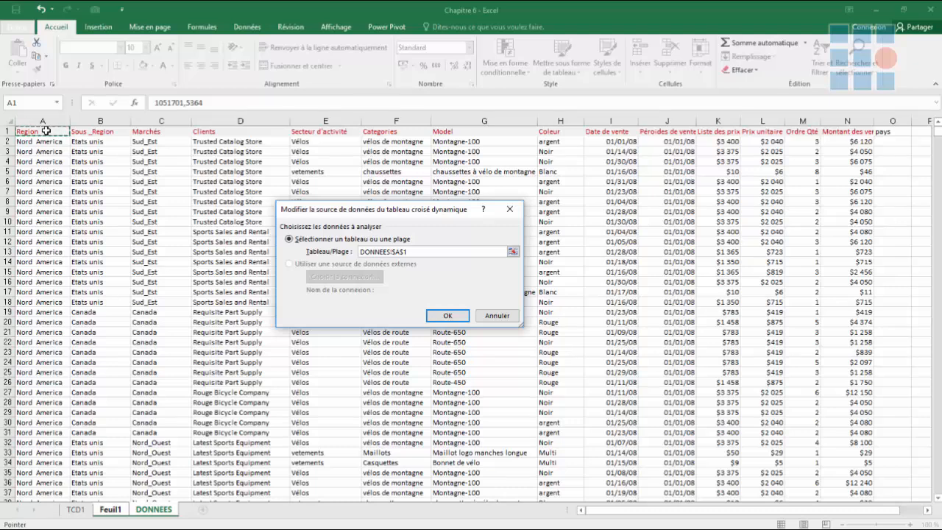
{"action": "key", "text": "BackSpace"}
{"action": "key", "text": "BackSpace"}
{"action": "key", "text": "BackSpace"}
{"action": "key", "text": "BackSpace"}
{"action": "key", "text": "BackSpace"}
{"action": "key", "text": "BackSpace"}
{"action": "key", "text": "BackSpace"}
{"action": "key", "text": "BackSpace"}
{"action": "key", "text": "BackSpace"}
{"action": "key", "text": "BackSpace"}
{"action": "key", "text": "BackSpace"}
{"action": "key", "text": "BackSpace"}
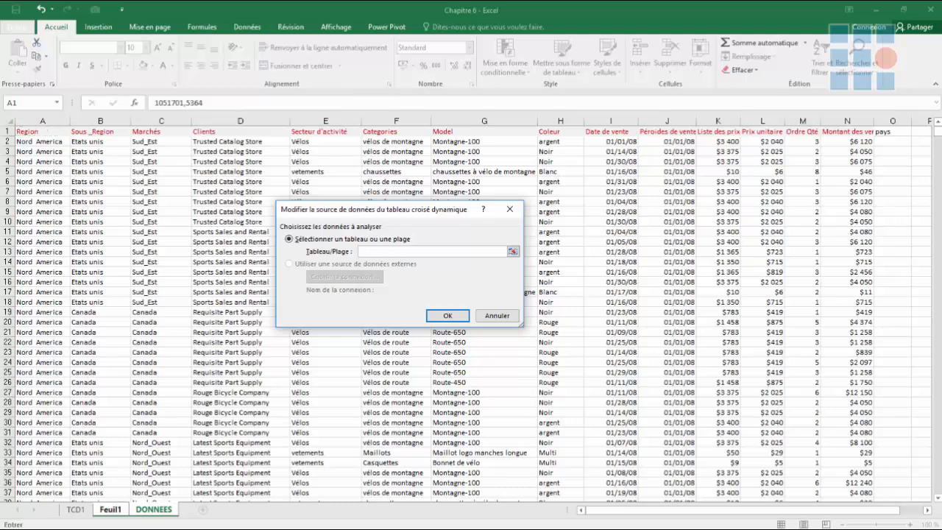
- Set the pivot table's source range to DONNEES!$A$1:$O$60921 and apply the change
{"action": "key", "text": "ctrl+v"}
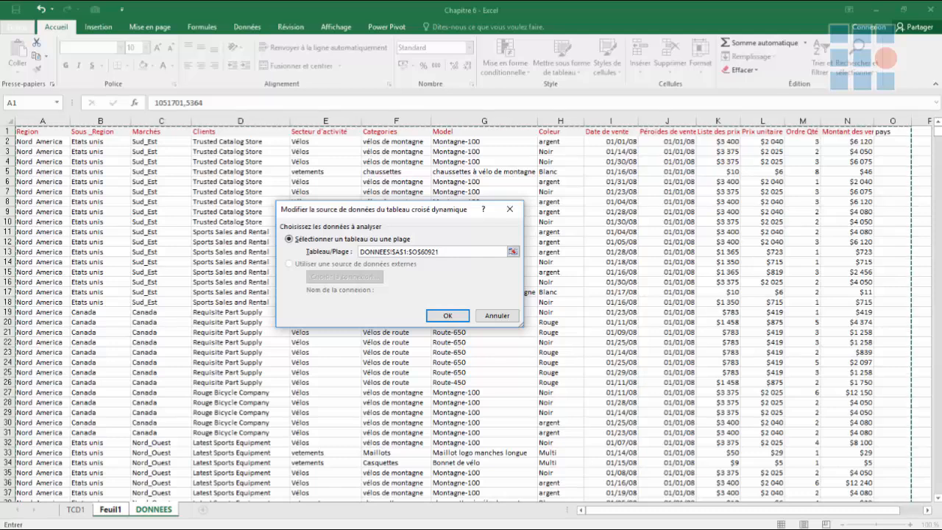
{"action": "left_click", "coordinate": [447, 315]}
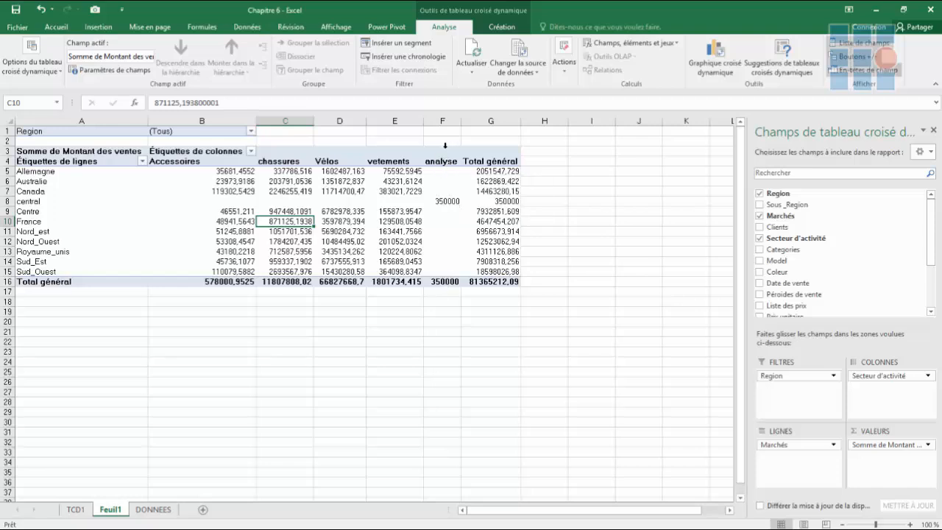
- Check the Marchés and Region filter lists of the pivot table for the new record's entries without changing the filters
{"action": "mouse_move", "coordinate": [443, 167]}
{"action": "left_click", "coordinate": [142, 161]}
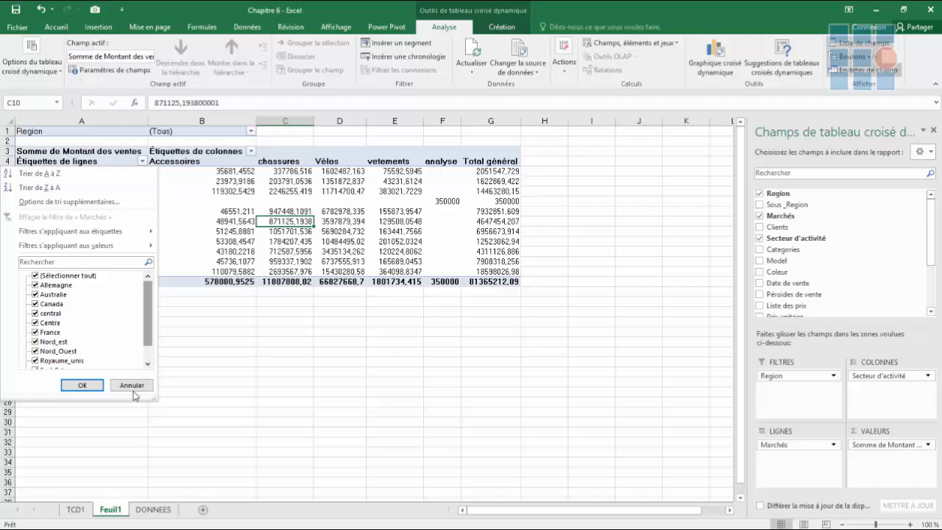
{"action": "left_click", "coordinate": [85, 385]}
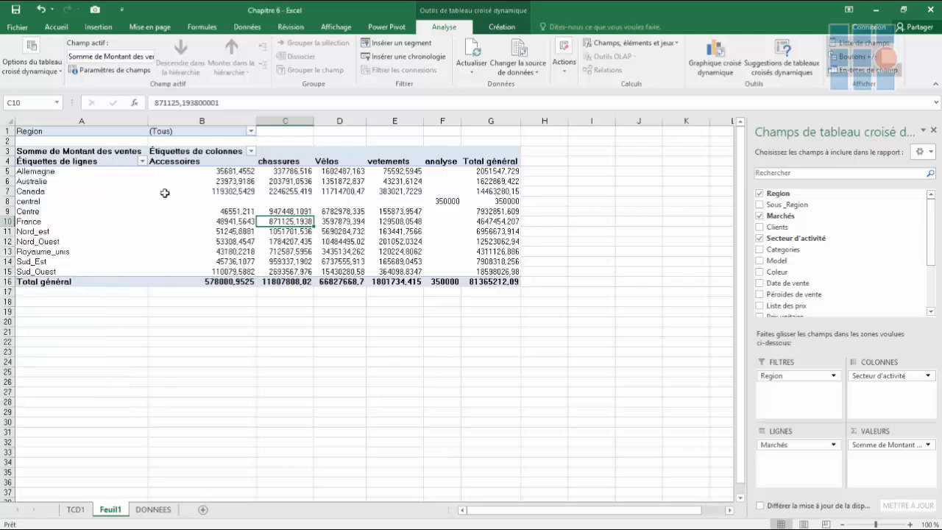
{"action": "left_click", "coordinate": [251, 133]}
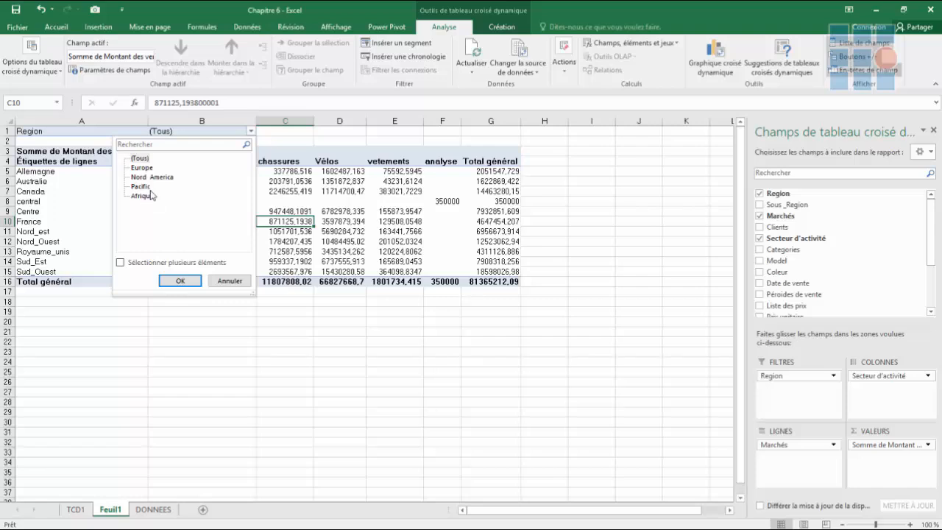
{"action": "left_click", "coordinate": [305, 285]}
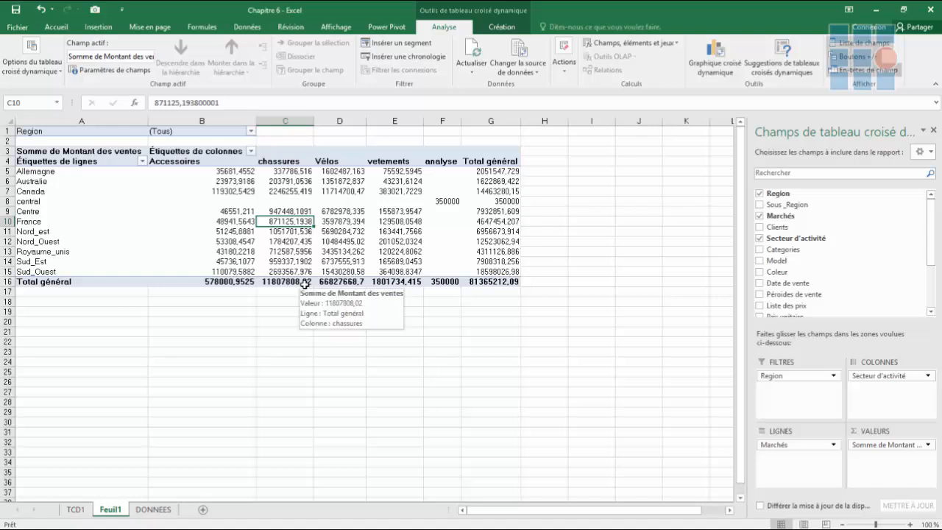
- Close the pivot table field list
{"action": "left_click", "coordinate": [933, 130]}
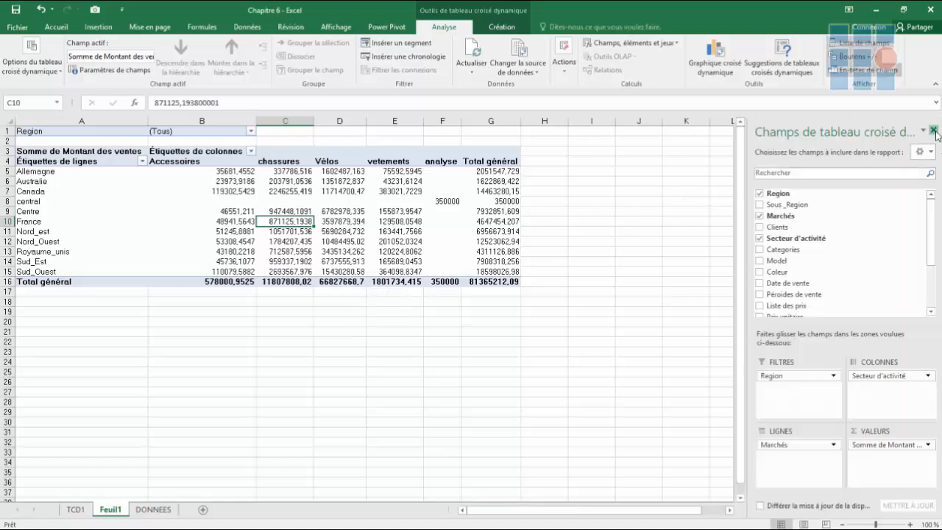
{"action": "left_click", "coordinate": [934, 131]}
{"action": "left_click", "coordinate": [934, 131]}
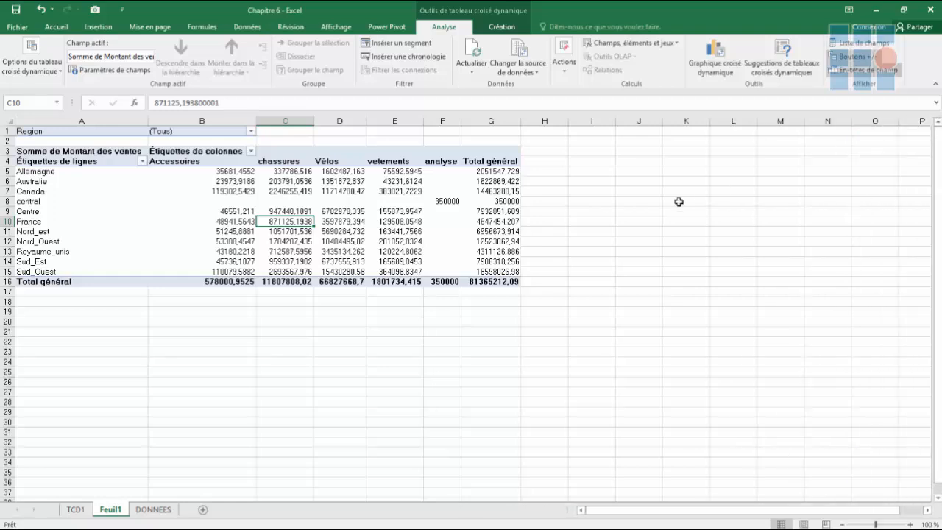